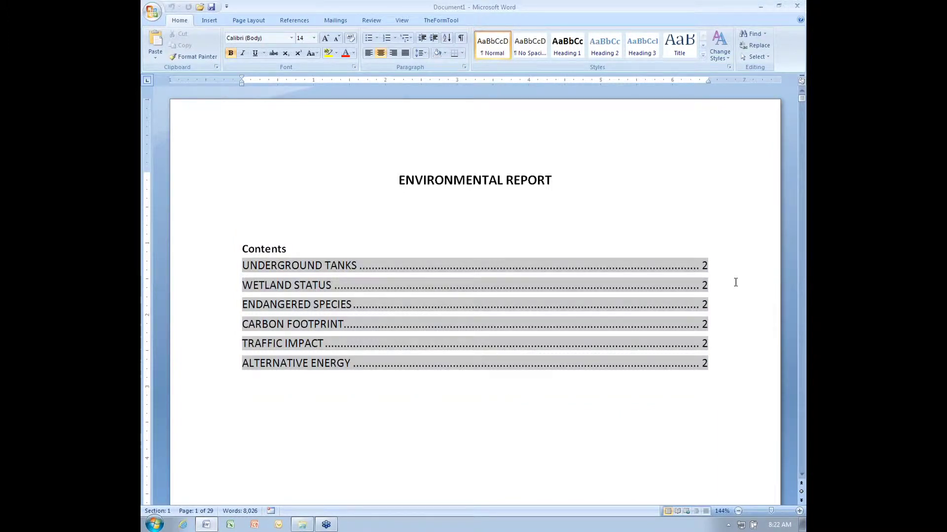
Scroll to the six-chapter TheFormTool question table on the last page, then back to page 2.
{"action": "scroll", "coordinate": [738, 287], "scroll_direction": "down", "scroll_amount": 5}
{"action": "scroll", "coordinate": [737, 287], "scroll_direction": "down", "scroll_amount": 4}
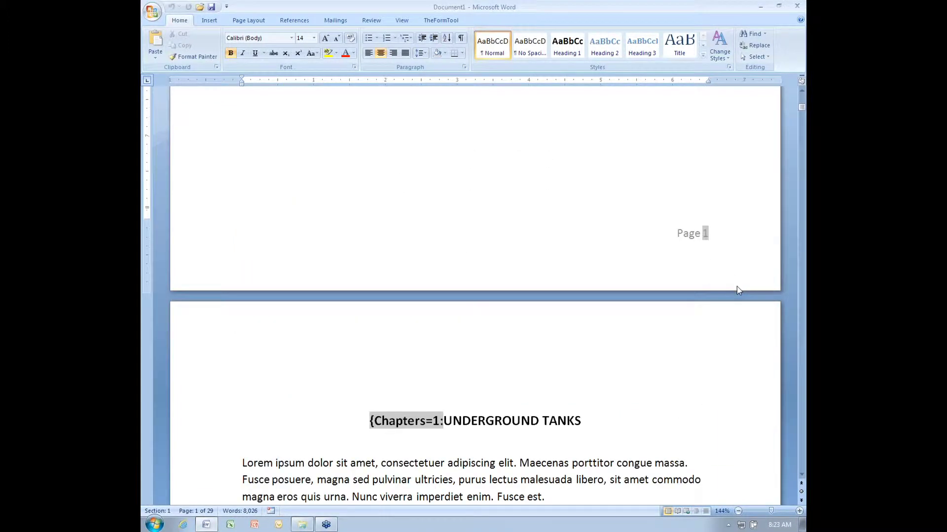
{"action": "scroll", "coordinate": [737, 286], "scroll_direction": "down", "scroll_amount": 3}
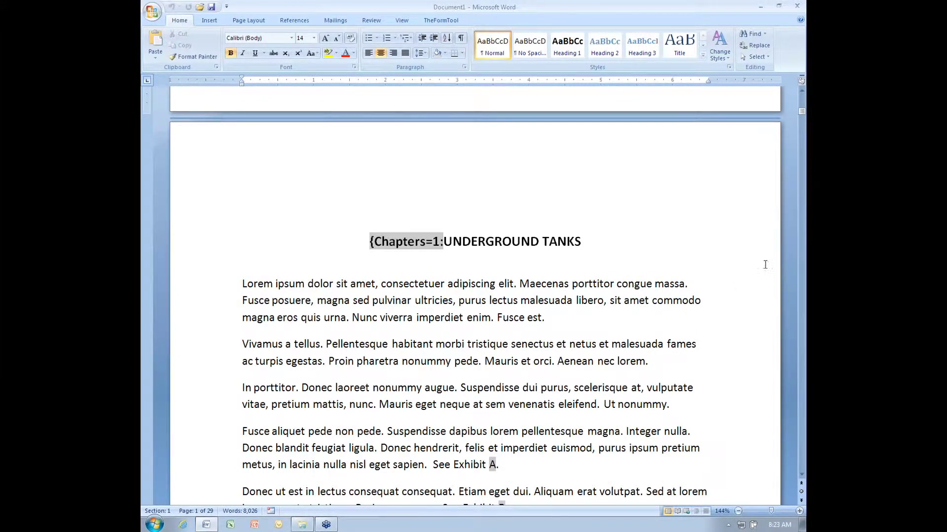
{"action": "left_click_drag", "start_coordinate": [804, 114], "coordinate": [802, 172]}
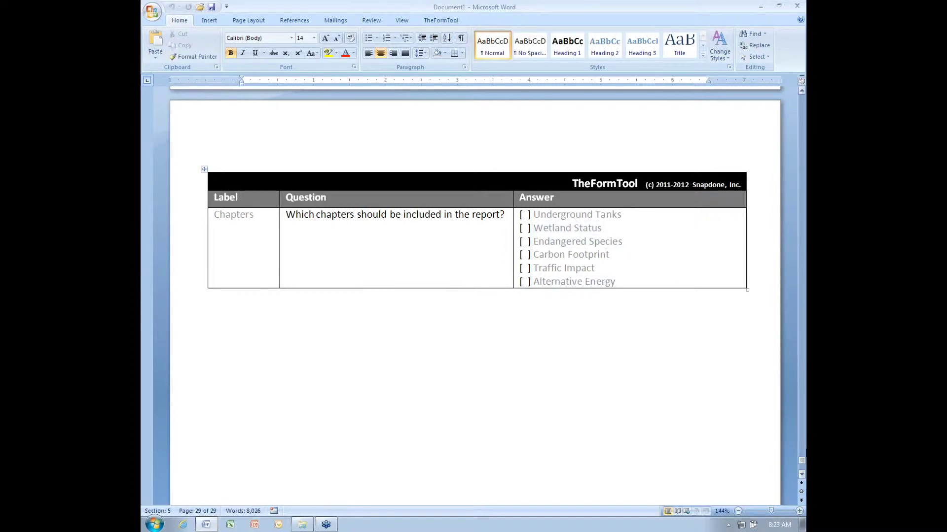
{"action": "left_click_drag", "start_coordinate": [802, 461], "coordinate": [804, 111]}
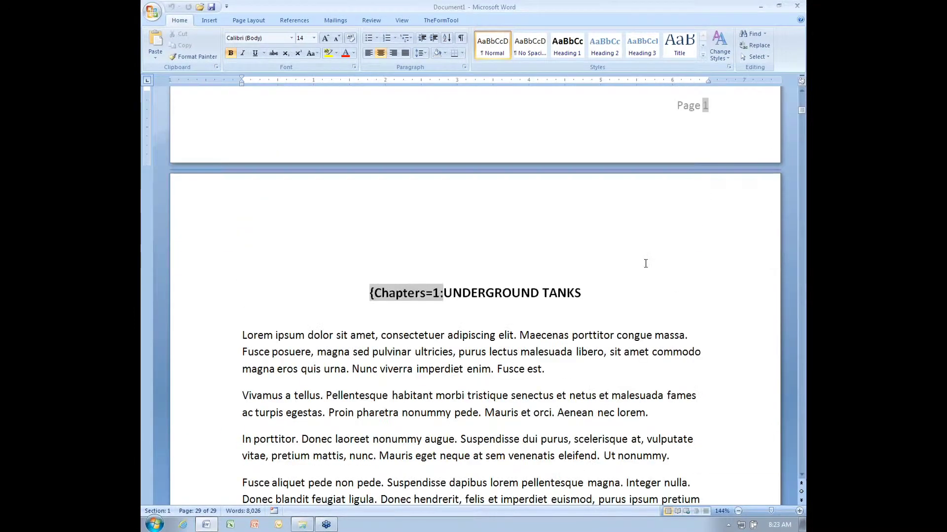
Select the Exhibit A and Exhibit B references in the chapter text.
{"action": "scroll", "coordinate": [608, 293], "scroll_direction": "down", "scroll_amount": 2}
{"action": "scroll", "coordinate": [609, 293], "scroll_direction": "down", "scroll_amount": 1}
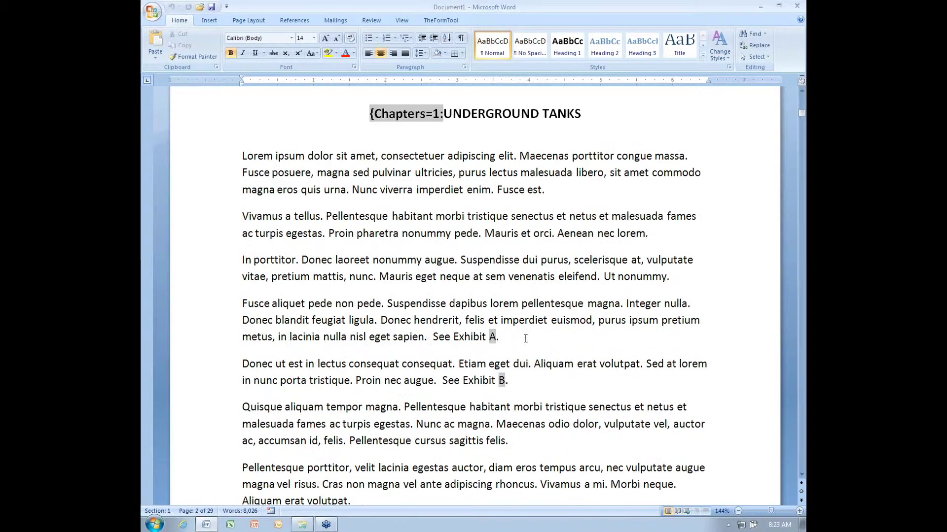
{"action": "left_click_drag", "start_coordinate": [453, 337], "coordinate": [505, 339]}
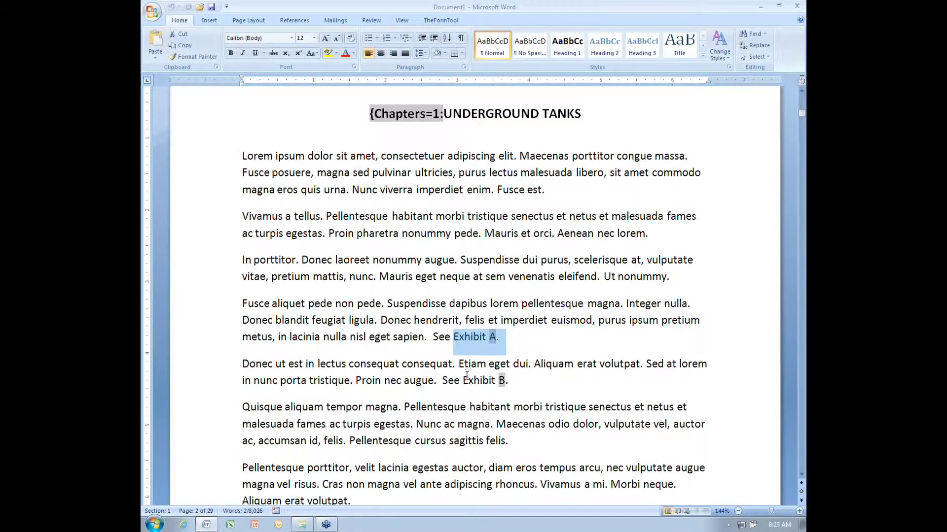
{"action": "left_click_drag", "start_coordinate": [468, 379], "coordinate": [529, 390]}
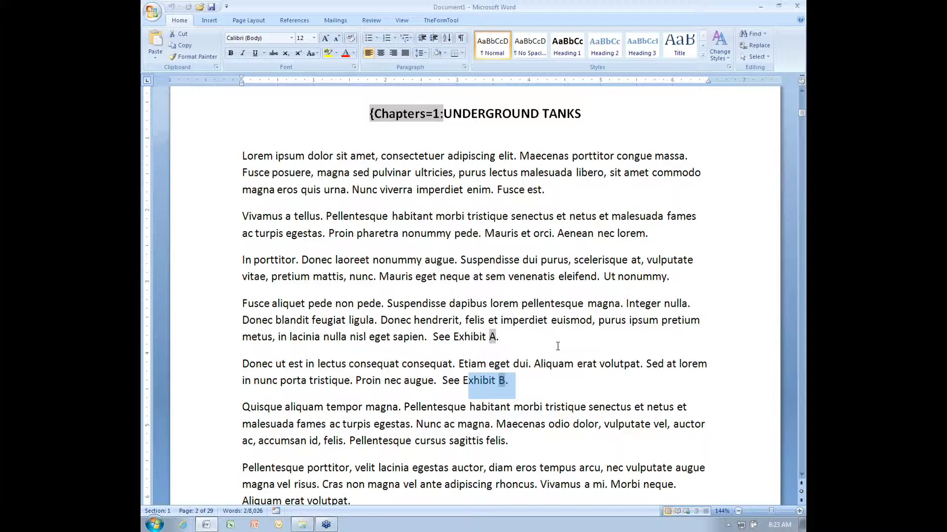
{"action": "scroll", "coordinate": [557, 346], "scroll_direction": "down", "scroll_amount": 4}
{"action": "scroll", "coordinate": [557, 346], "scroll_direction": "down", "scroll_amount": 15}
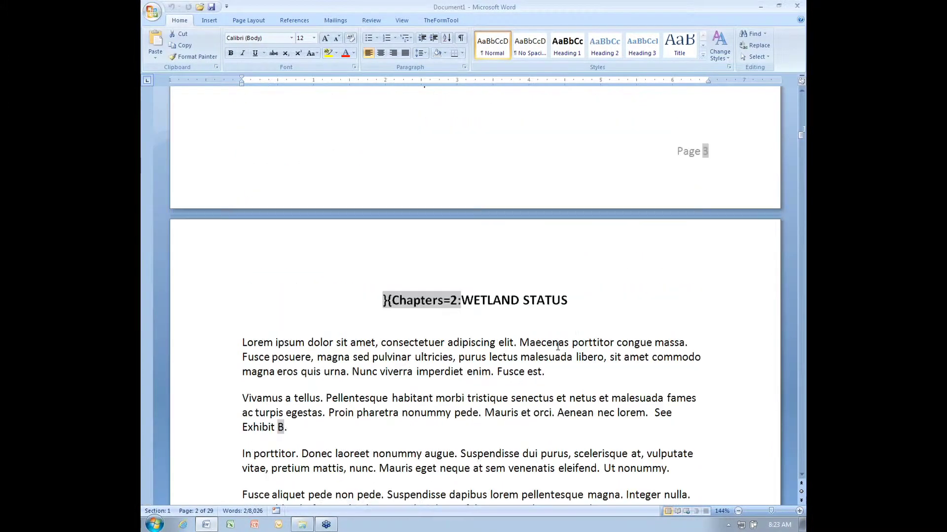
{"action": "left_click", "coordinate": [233, 252]}
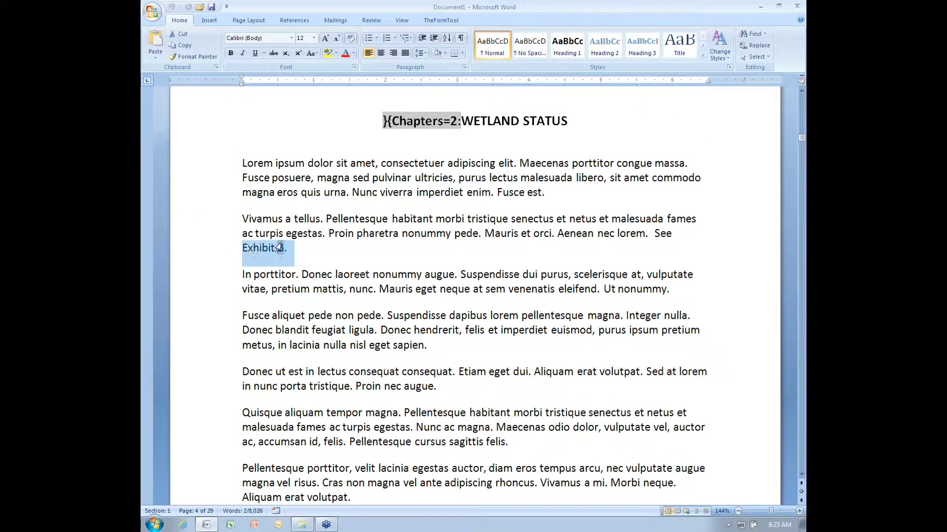
Scroll down through the remaining chapters to ALTERNATIVE ENERGY, tagged Chapters=6.
{"action": "scroll", "coordinate": [515, 295], "scroll_direction": "down", "scroll_amount": 1}
{"action": "scroll", "coordinate": [515, 294], "scroll_direction": "down", "scroll_amount": 15}
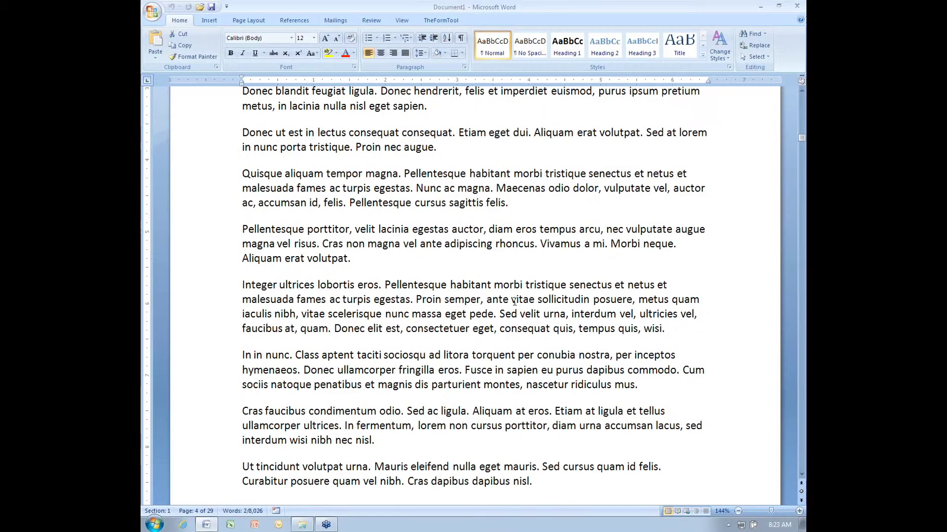
{"action": "scroll", "coordinate": [517, 300], "scroll_direction": "down", "scroll_amount": 20}
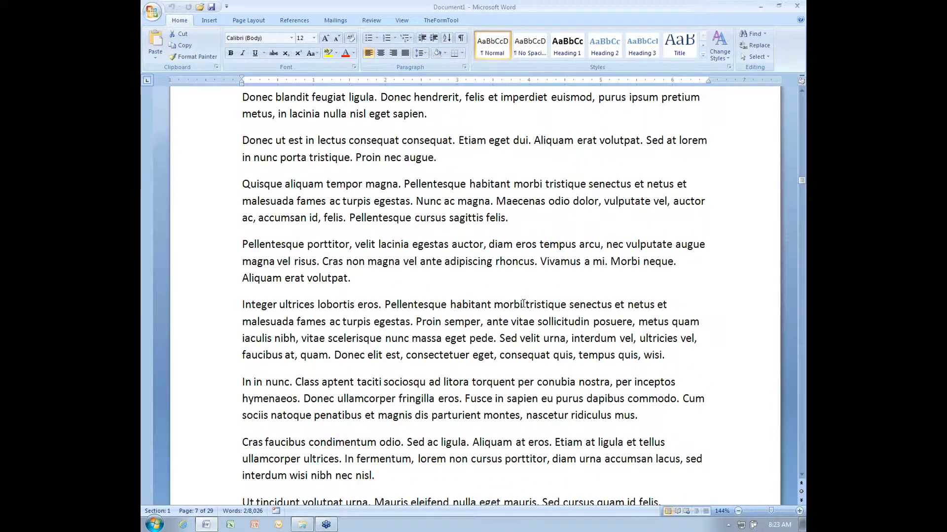
{"action": "scroll", "coordinate": [523, 304], "scroll_direction": "down", "scroll_amount": 8}
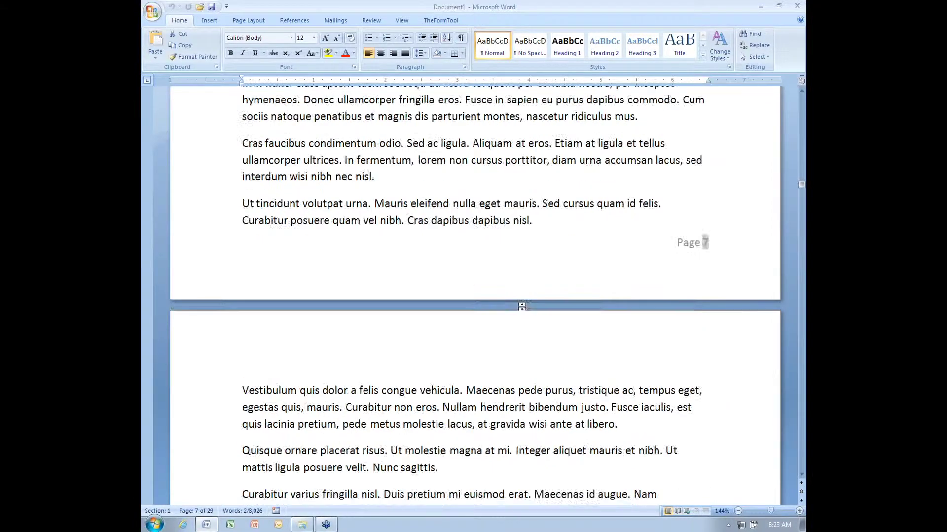
{"action": "scroll", "coordinate": [523, 307], "scroll_direction": "down", "scroll_amount": 15}
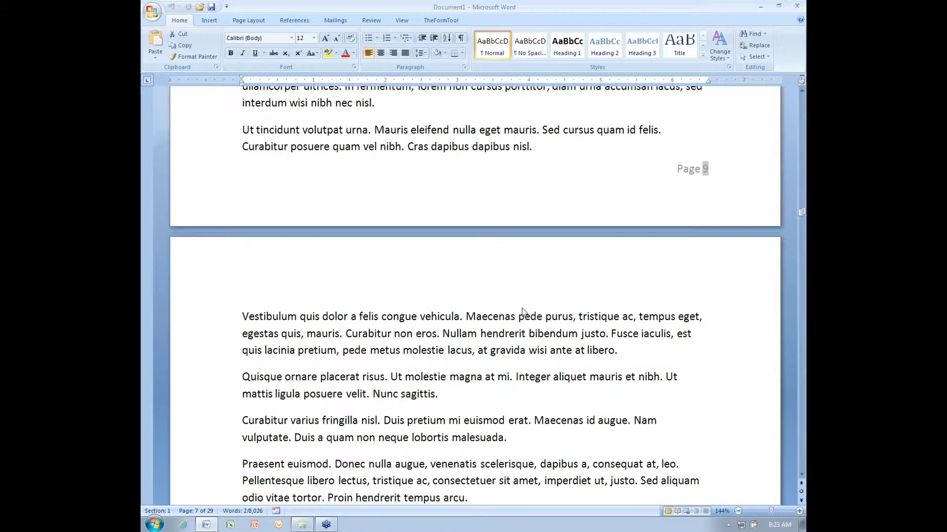
{"action": "scroll", "coordinate": [522, 311], "scroll_direction": "down", "scroll_amount": 20}
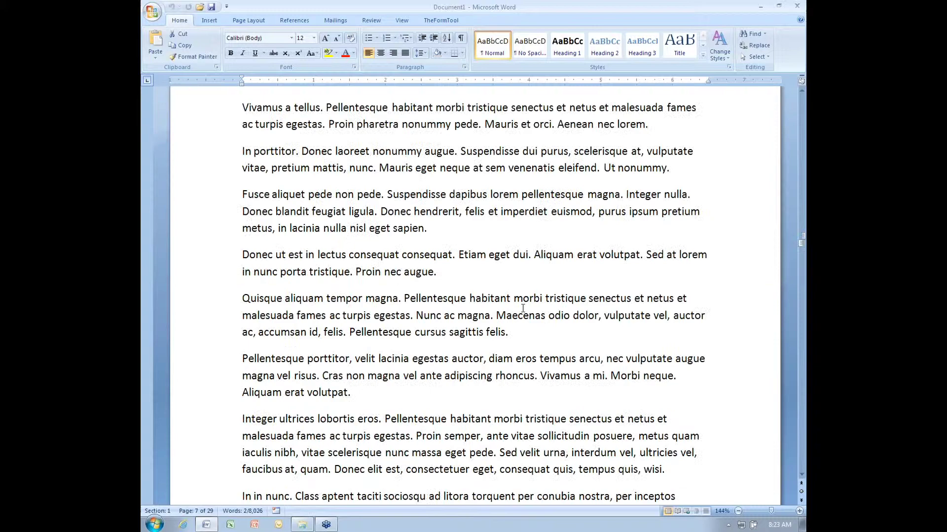
{"action": "scroll", "coordinate": [524, 313], "scroll_direction": "down", "scroll_amount": 15}
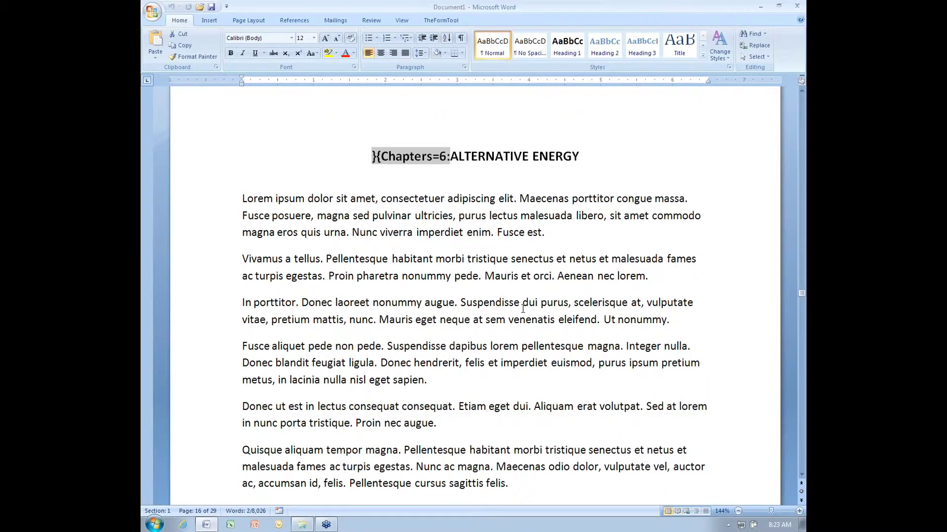
Select the EXHIBIT A letter field, then move on to EXHIBIT B, DEFINITION OF WETLANDS, on page 19.
{"action": "scroll", "coordinate": [523, 309], "scroll_direction": "down", "scroll_amount": 15}
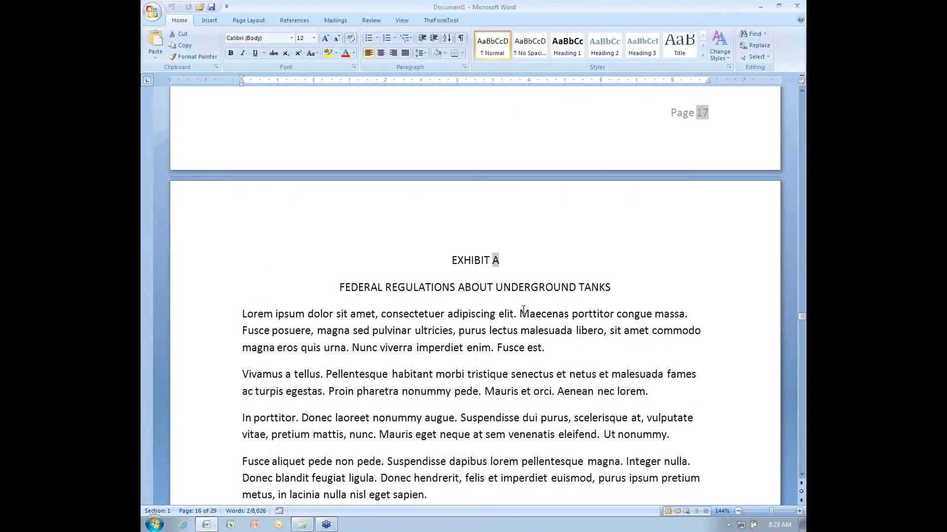
{"action": "scroll", "coordinate": [522, 310], "scroll_direction": "down", "scroll_amount": 4}
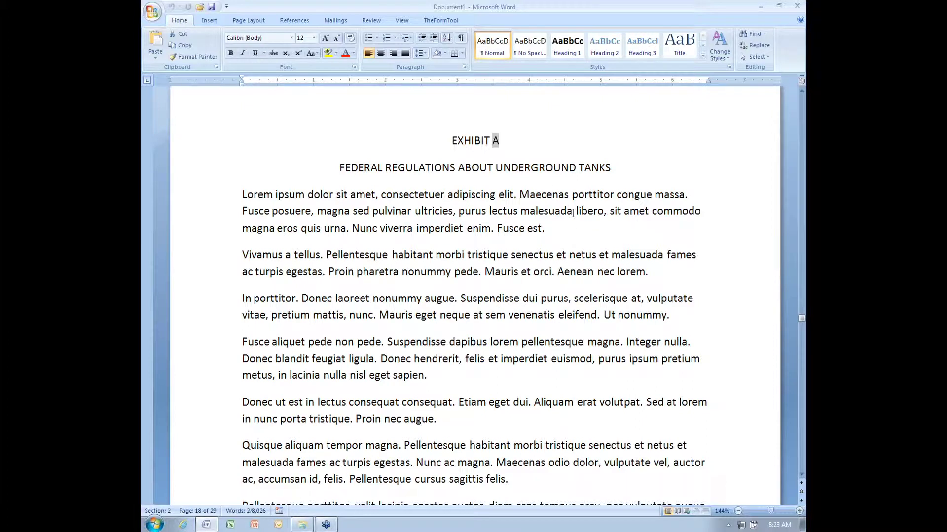
{"action": "double_click", "coordinate": [495, 141]}
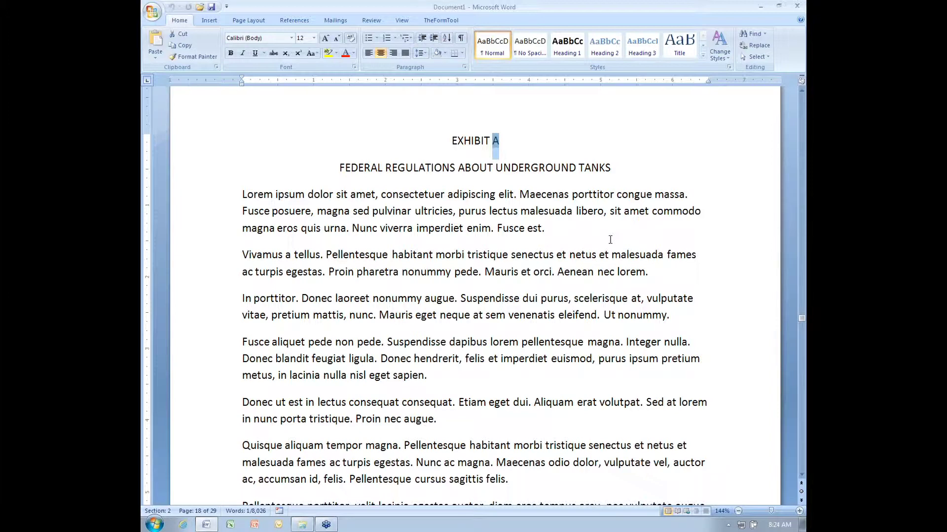
{"action": "scroll", "coordinate": [610, 240], "scroll_direction": "down", "scroll_amount": 7}
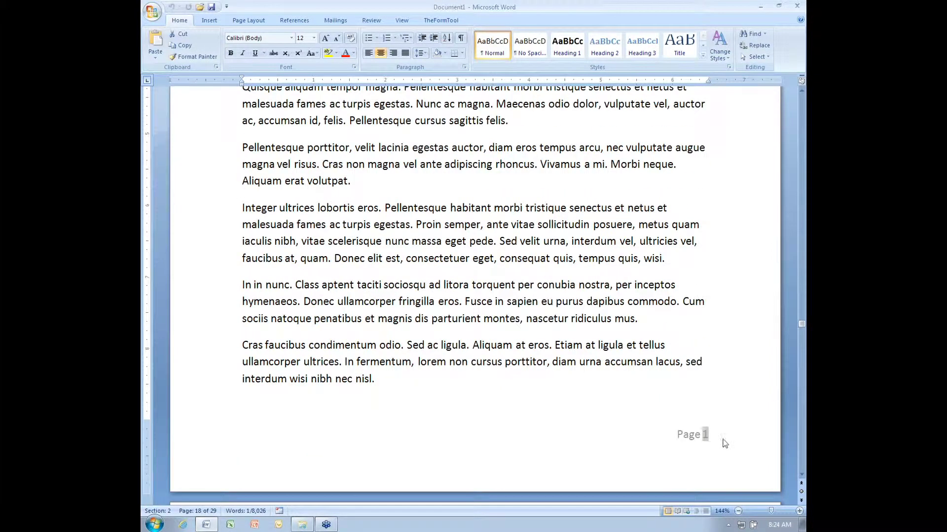
{"action": "scroll", "coordinate": [700, 434], "scroll_direction": "down", "scroll_amount": 7}
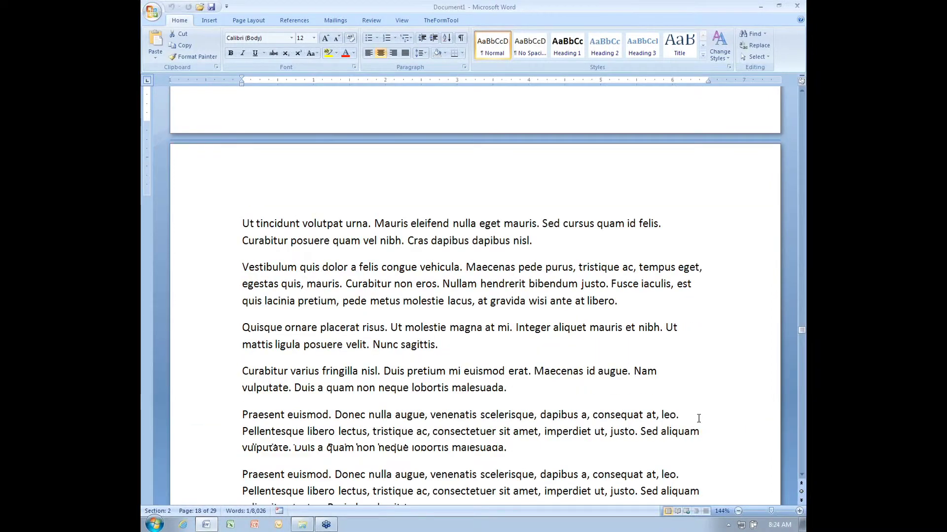
{"action": "scroll", "coordinate": [699, 419], "scroll_direction": "down", "scroll_amount": 12}
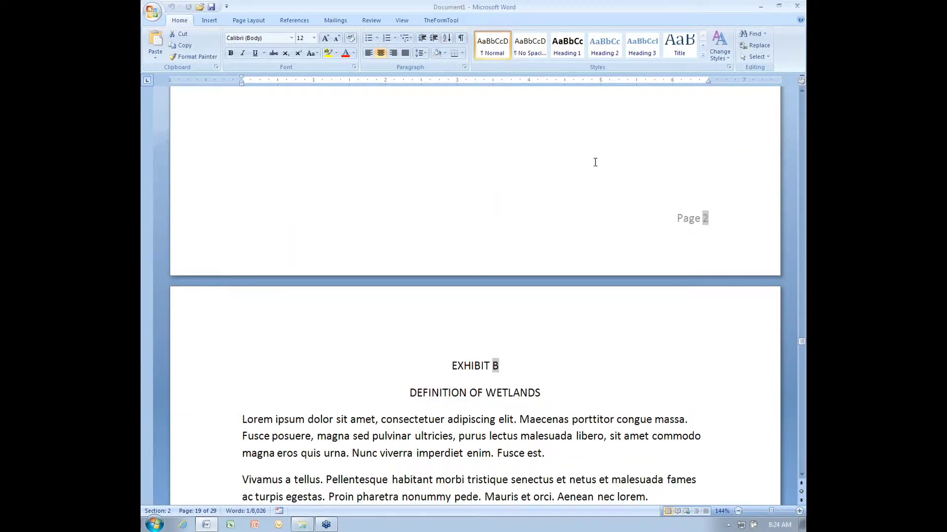
{"action": "left_click", "coordinate": [243, 21]}
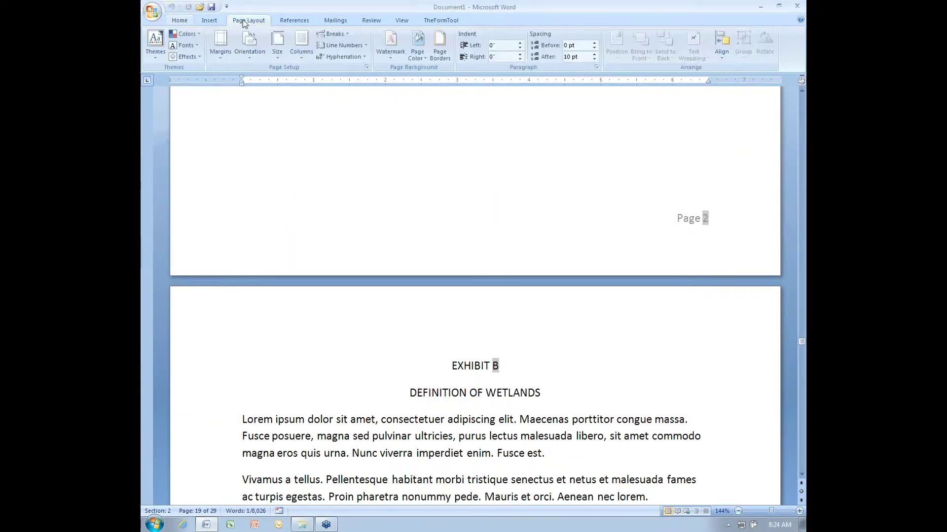
{"action": "left_click", "coordinate": [335, 34]}
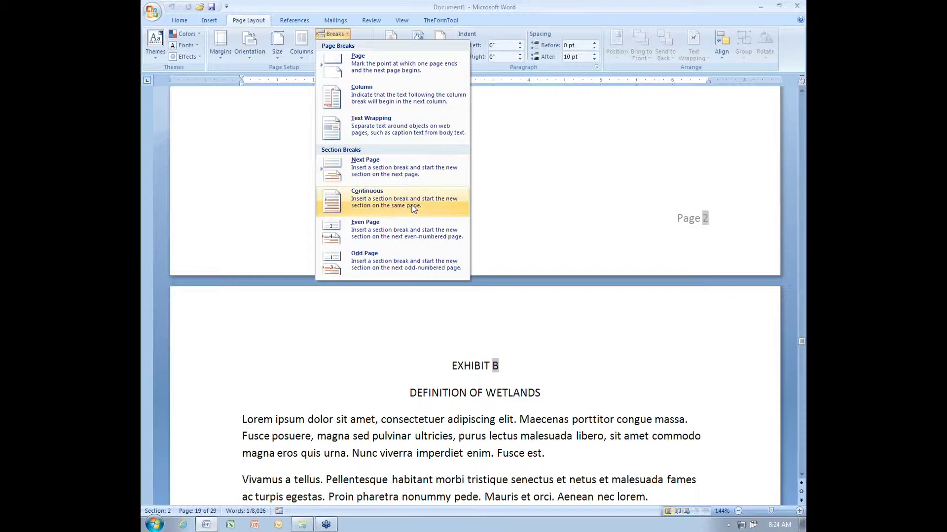
{"action": "left_click", "coordinate": [548, 375]}
{"action": "scroll", "coordinate": [558, 375], "scroll_direction": "down", "scroll_amount": 2}
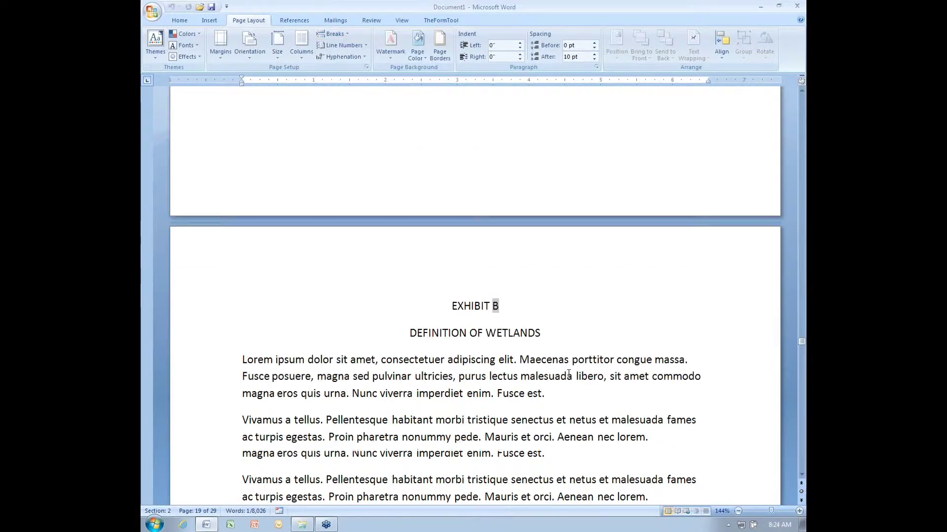
{"action": "scroll", "coordinate": [569, 374], "scroll_direction": "down", "scroll_amount": 10}
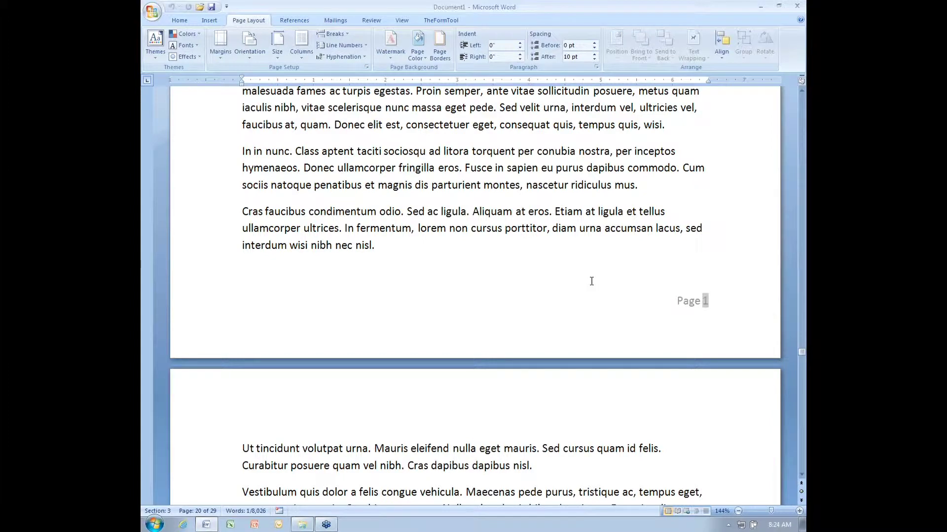
{"action": "scroll", "coordinate": [591, 281], "scroll_direction": "up", "scroll_amount": 10}
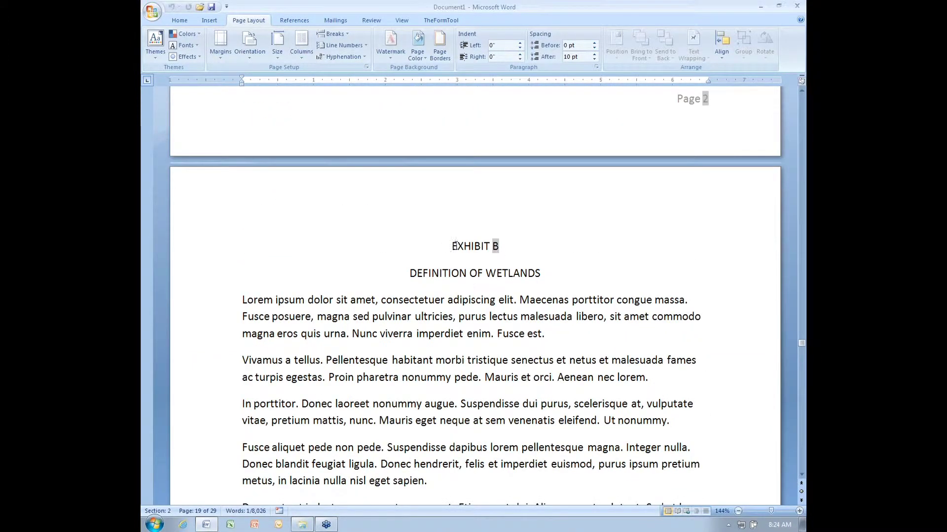
{"action": "left_click", "coordinate": [453, 246]}
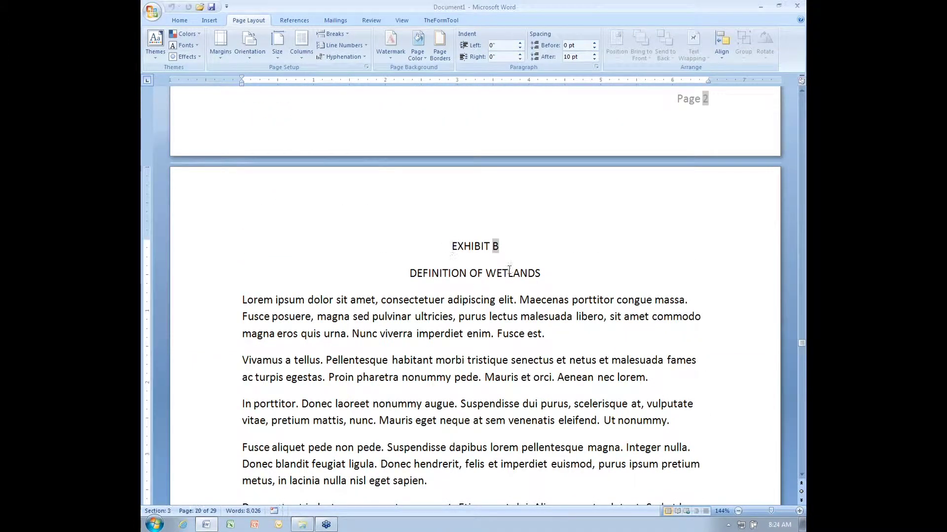
{"action": "scroll", "coordinate": [510, 270], "scroll_direction": "up", "scroll_amount": 10}
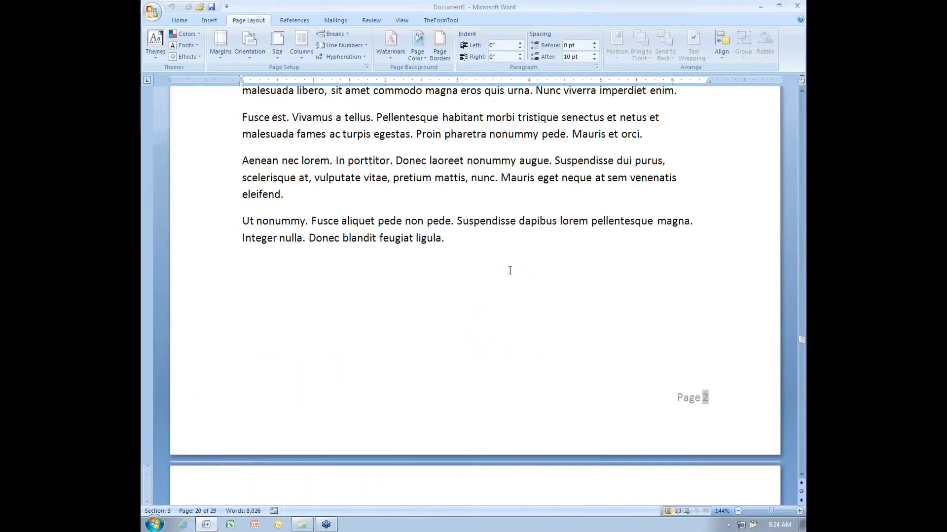
{"action": "scroll", "coordinate": [510, 270], "scroll_direction": "up", "scroll_amount": 15}
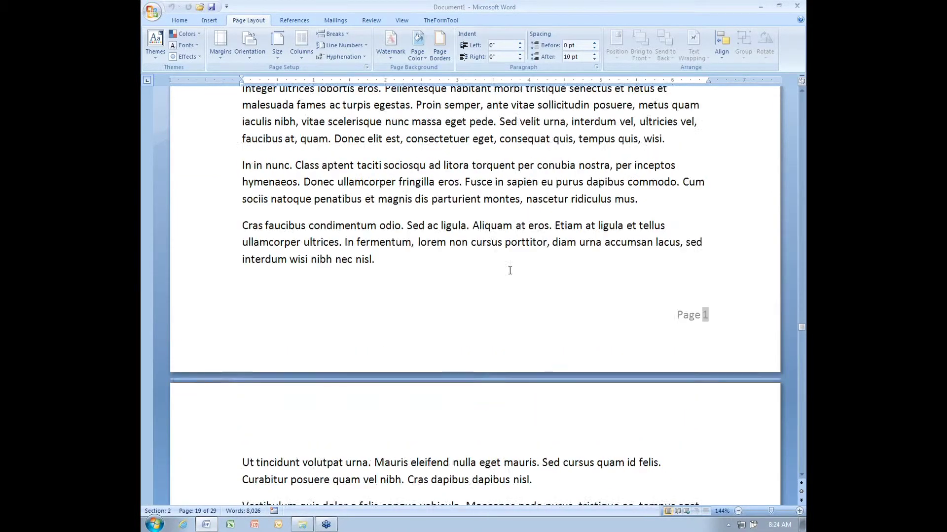
Give the EXHIBIT A heading a Chapters<>1 RemoveSection condition tied to Underground Tanks.
{"action": "left_click", "coordinate": [531, 258]}
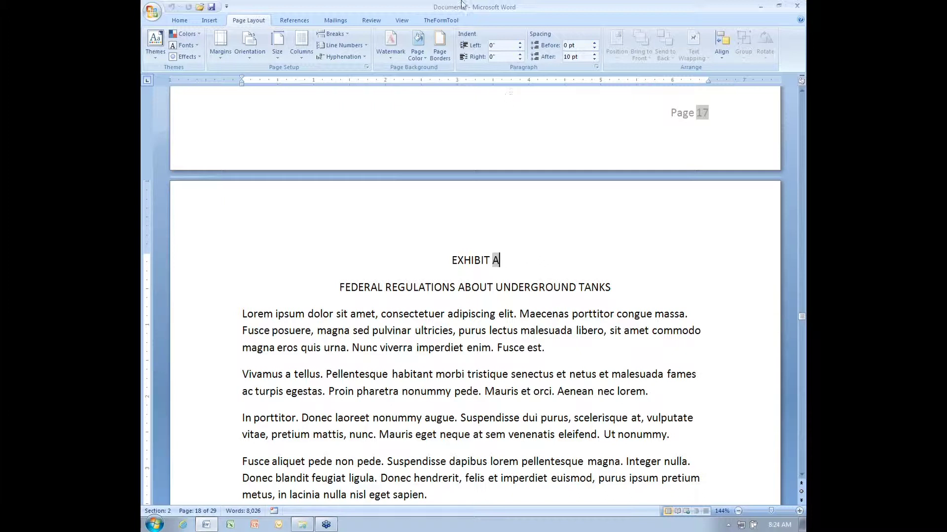
{"action": "left_click", "coordinate": [447, 20]}
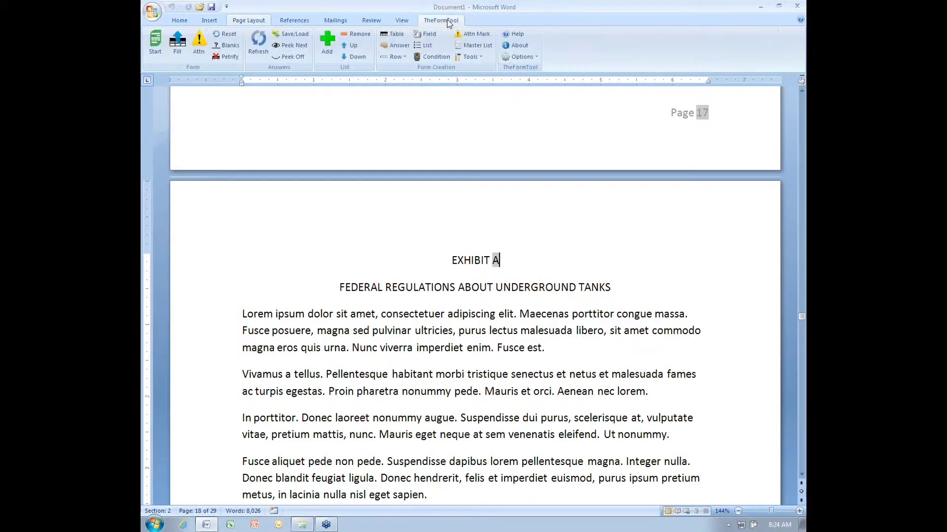
{"action": "left_click", "coordinate": [431, 57]}
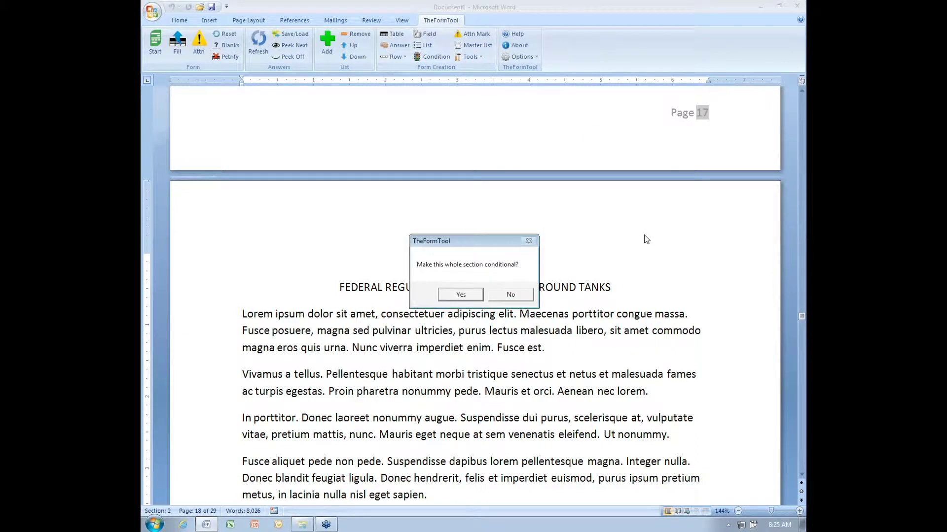
{"action": "left_click", "coordinate": [463, 296]}
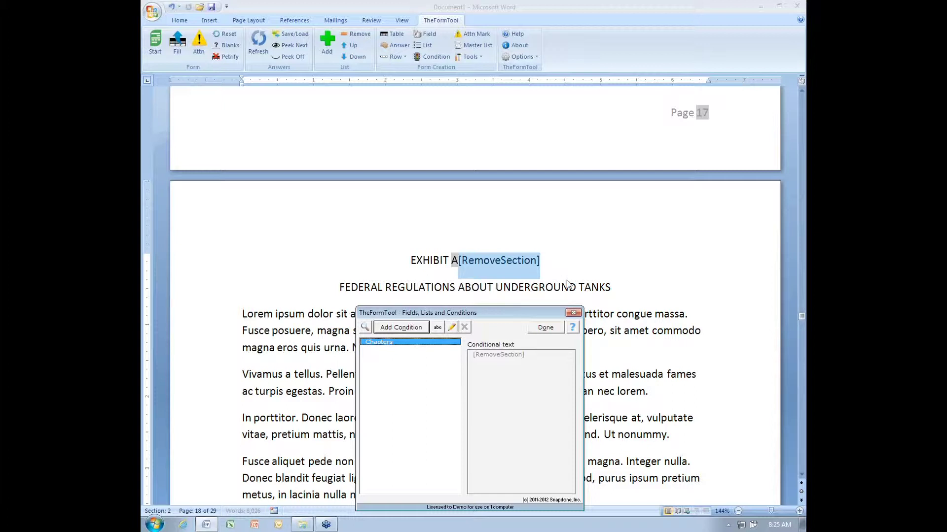
{"action": "left_click", "coordinate": [411, 331]}
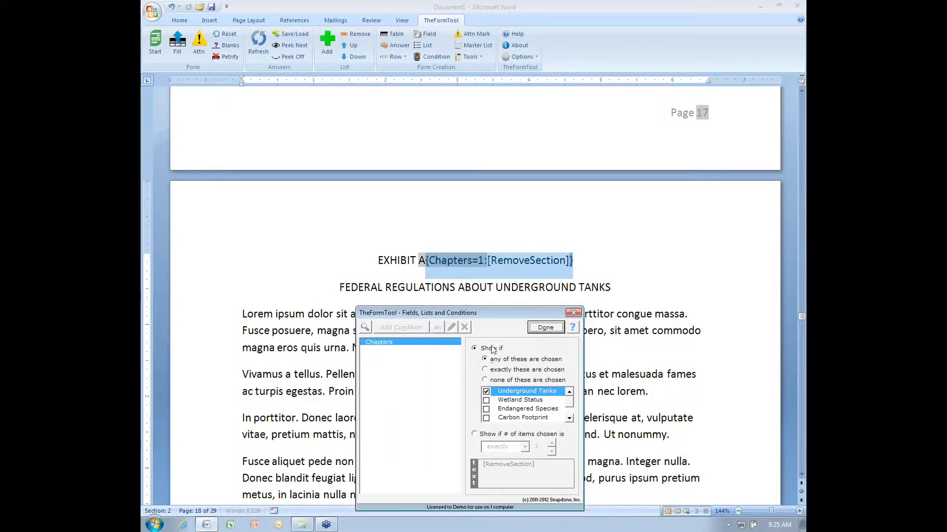
{"action": "left_click", "coordinate": [485, 380]}
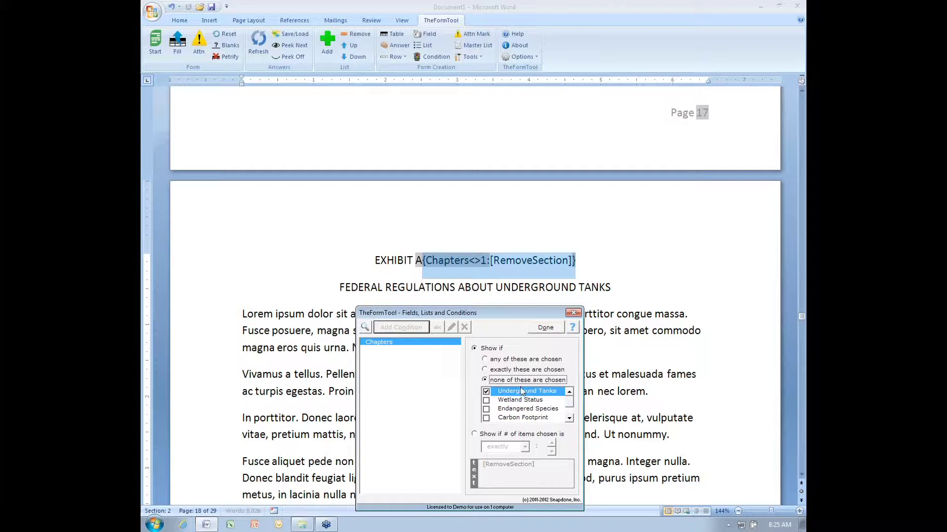
{"action": "left_click", "coordinate": [545, 329]}
Give the EXHIBIT B heading a Chapters<>1,2 RemoveSection condition for Underground Tanks and Wetland Status.
{"action": "scroll", "coordinate": [556, 340], "scroll_direction": "down", "scroll_amount": 6}
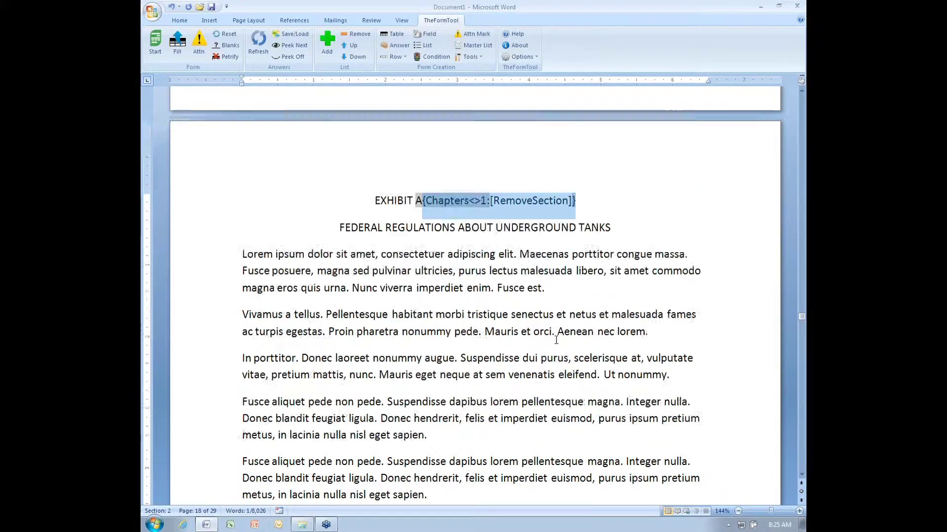
{"action": "scroll", "coordinate": [557, 340], "scroll_direction": "down", "scroll_amount": 20}
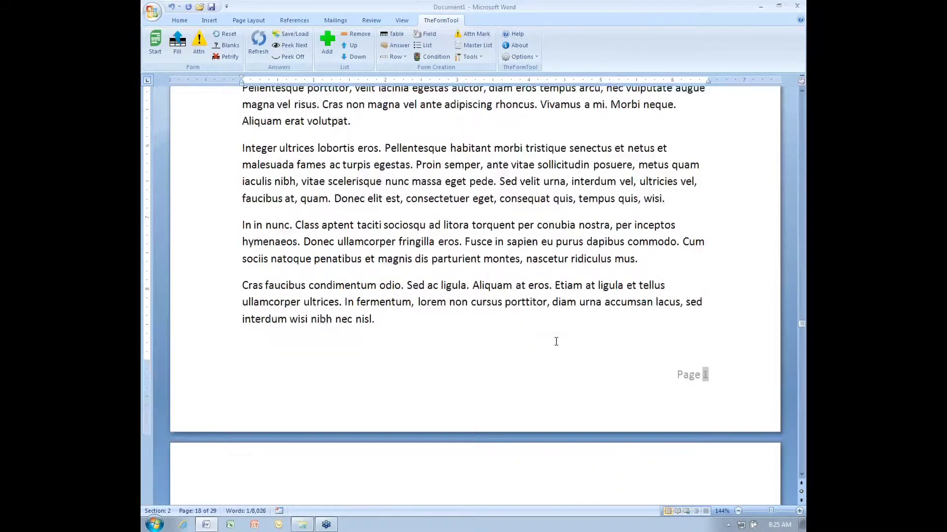
{"action": "left_click", "coordinate": [526, 305]}
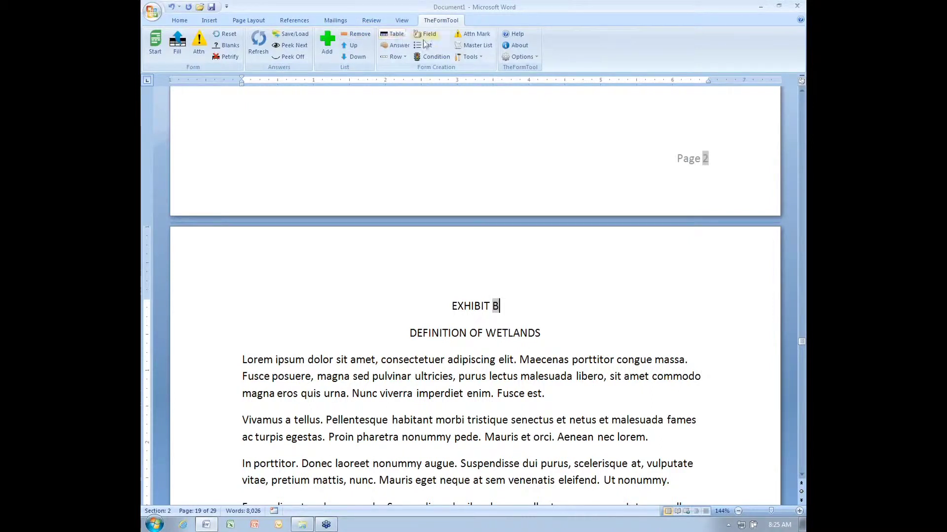
{"action": "left_click", "coordinate": [429, 57]}
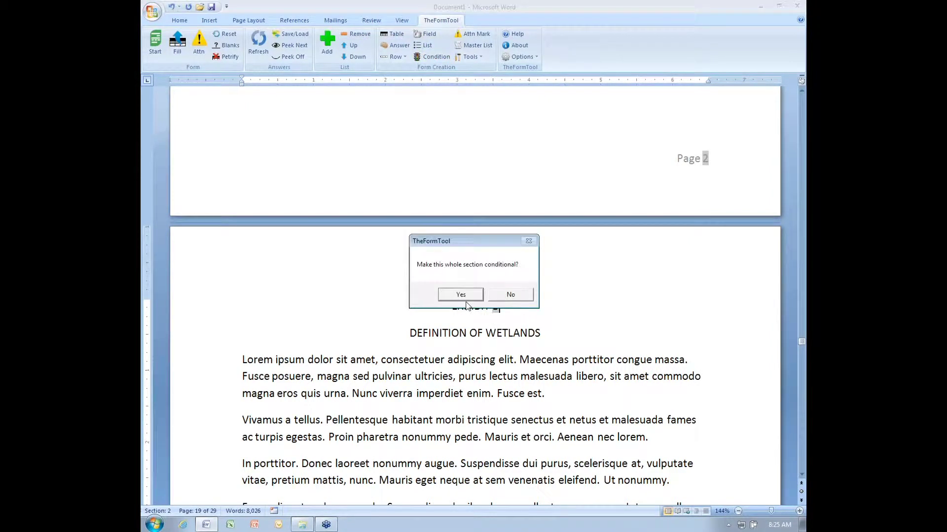
{"action": "left_click", "coordinate": [467, 301]}
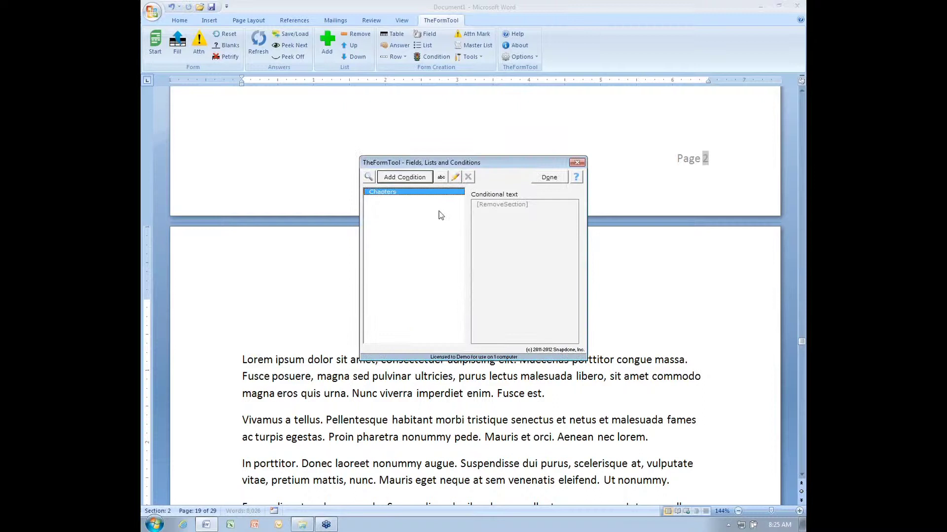
{"action": "left_click", "coordinate": [404, 192]}
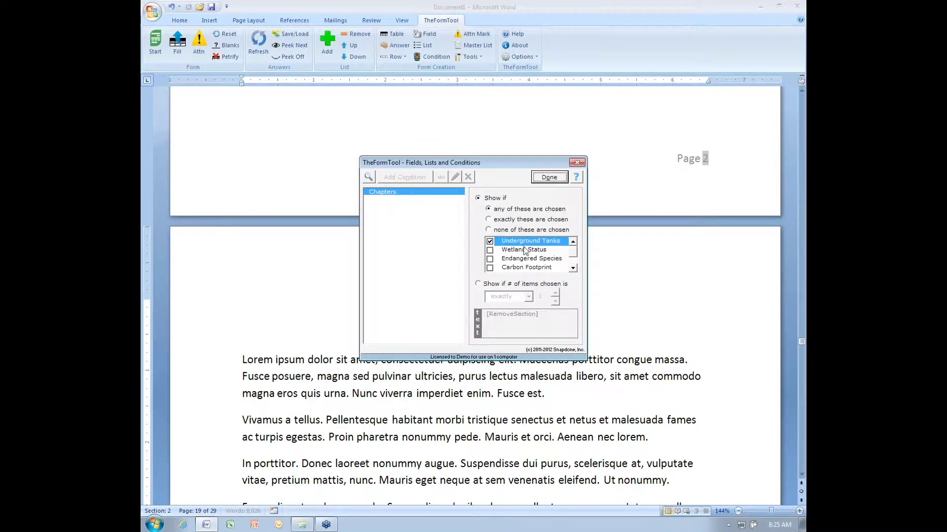
{"action": "left_click", "coordinate": [490, 250]}
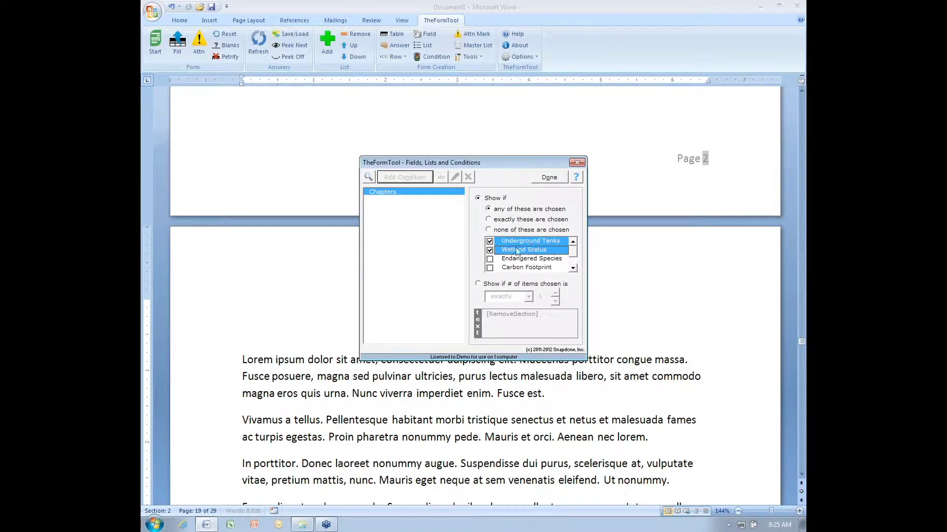
{"action": "left_click", "coordinate": [489, 231]}
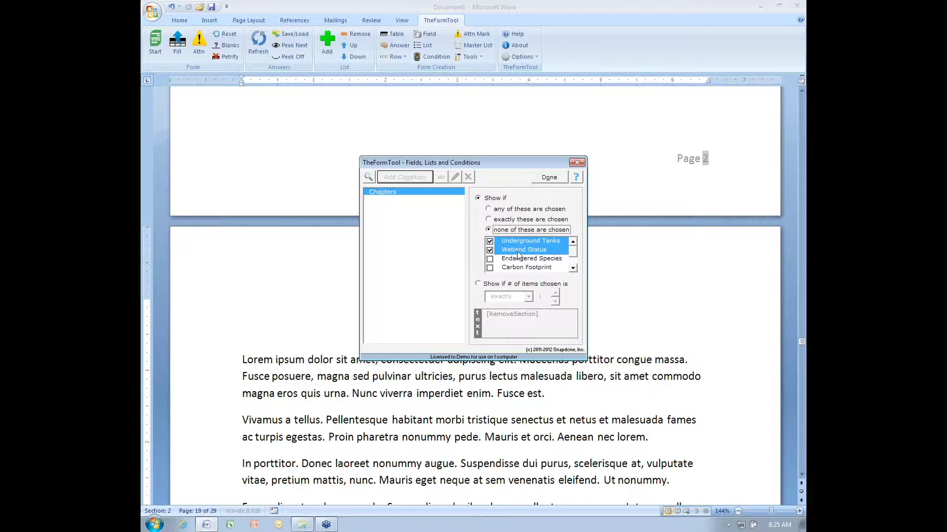
{"action": "left_click", "coordinate": [549, 177]}
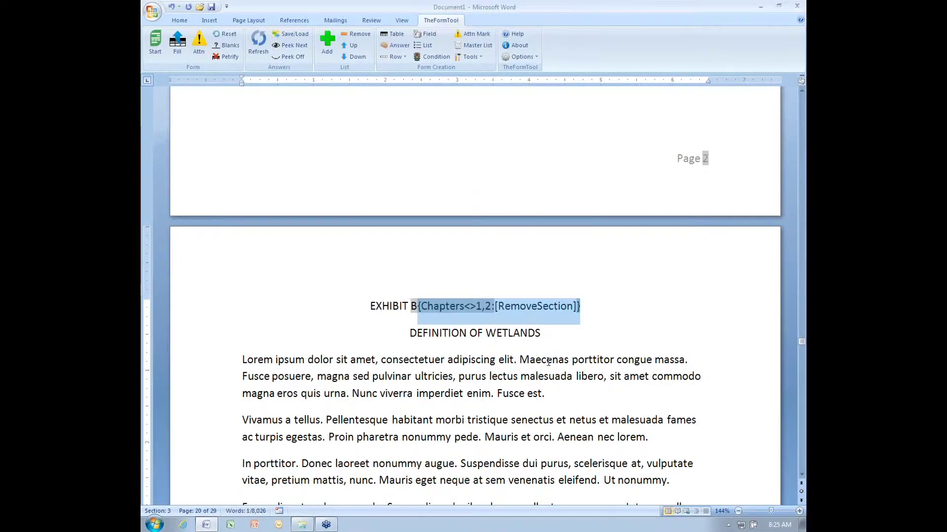
Set the Underground Tanks answer in the chapter-selection table to [X].
{"action": "scroll", "coordinate": [548, 362], "scroll_direction": "down", "scroll_amount": 1}
{"action": "scroll", "coordinate": [548, 362], "scroll_direction": "down", "scroll_amount": 15}
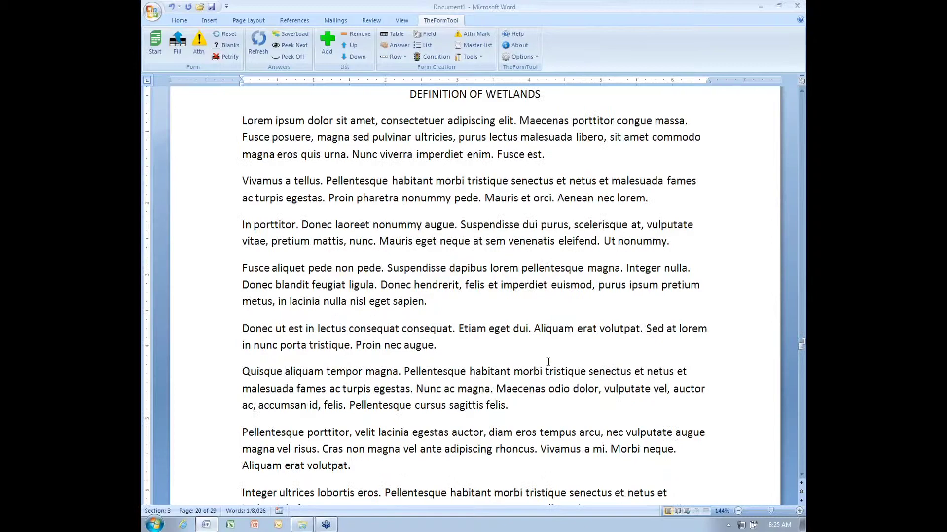
{"action": "scroll", "coordinate": [548, 362], "scroll_direction": "down", "scroll_amount": 20}
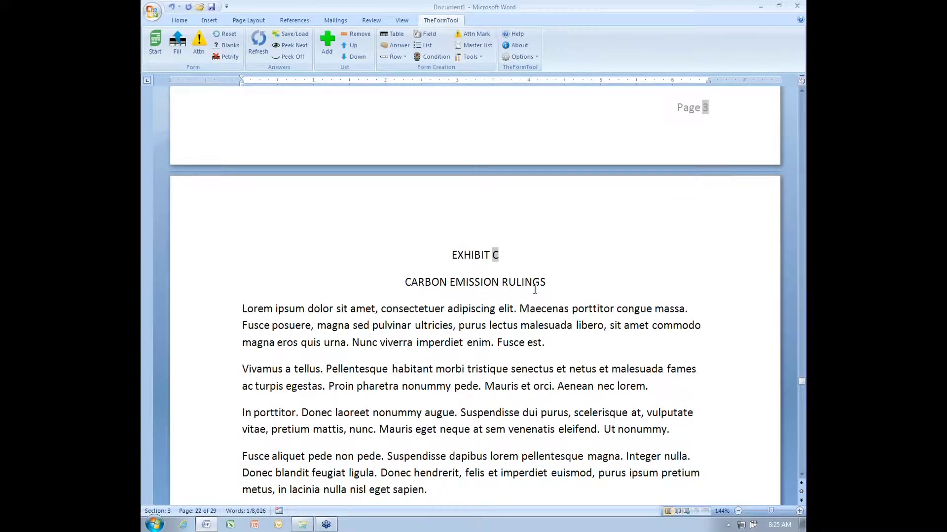
{"action": "scroll", "coordinate": [534, 289], "scroll_direction": "down", "scroll_amount": 8}
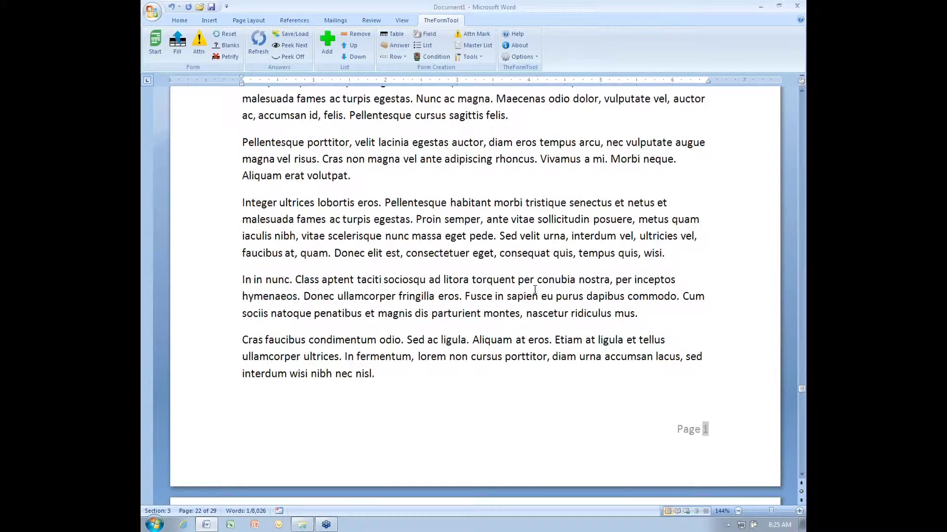
{"action": "scroll", "coordinate": [534, 289], "scroll_direction": "down", "scroll_amount": 20}
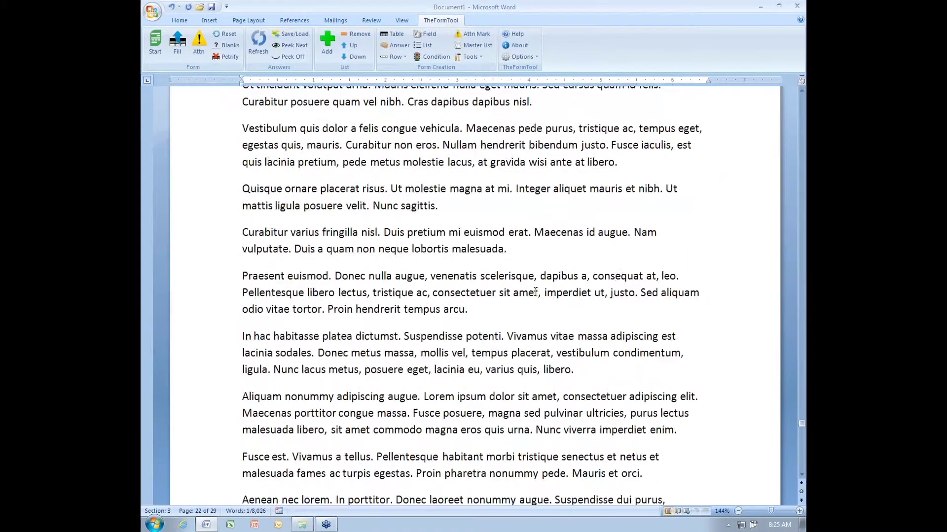
{"action": "scroll", "coordinate": [535, 291], "scroll_direction": "down", "scroll_amount": 20}
{"action": "left_click", "coordinate": [527, 249]}
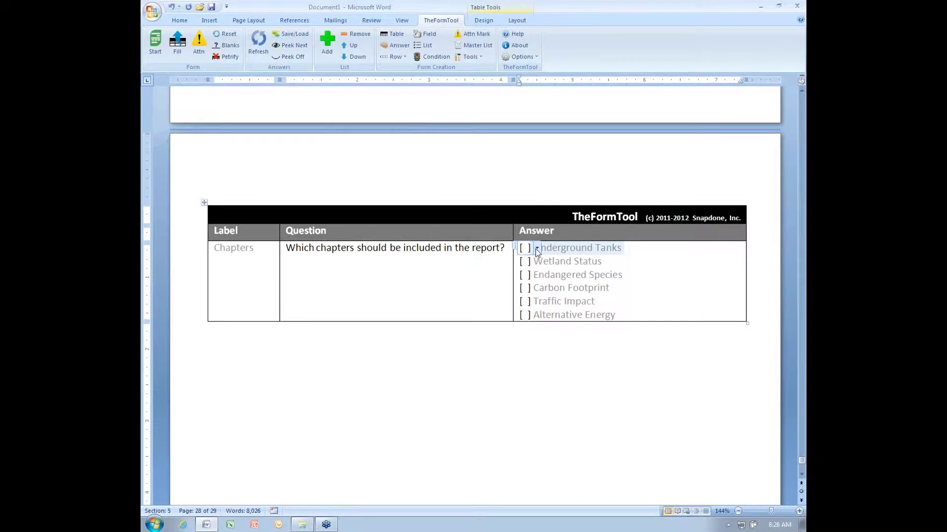
{"action": "left_click", "coordinate": [537, 248]}
{"action": "left_click", "coordinate": [528, 270]}
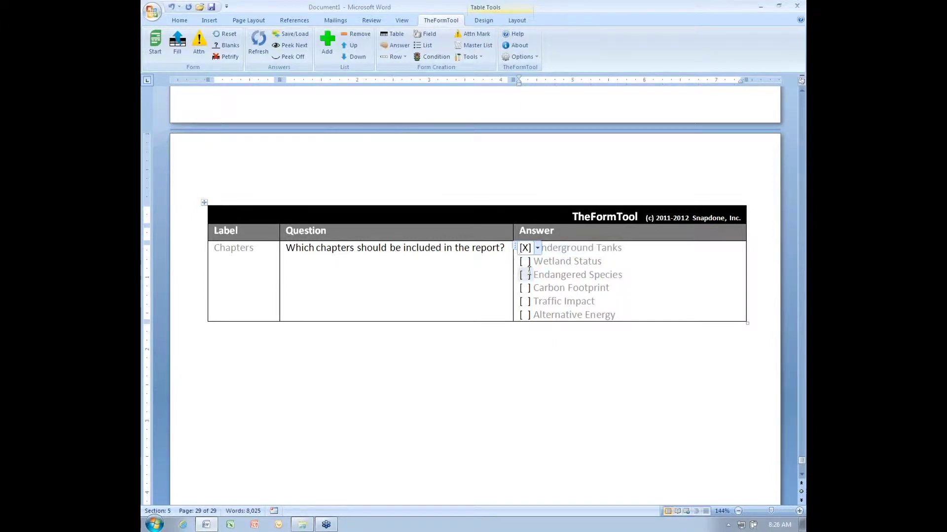
Set the Endangered Species and Traffic Impact answers to [X] as well.
{"action": "left_click", "coordinate": [529, 271]}
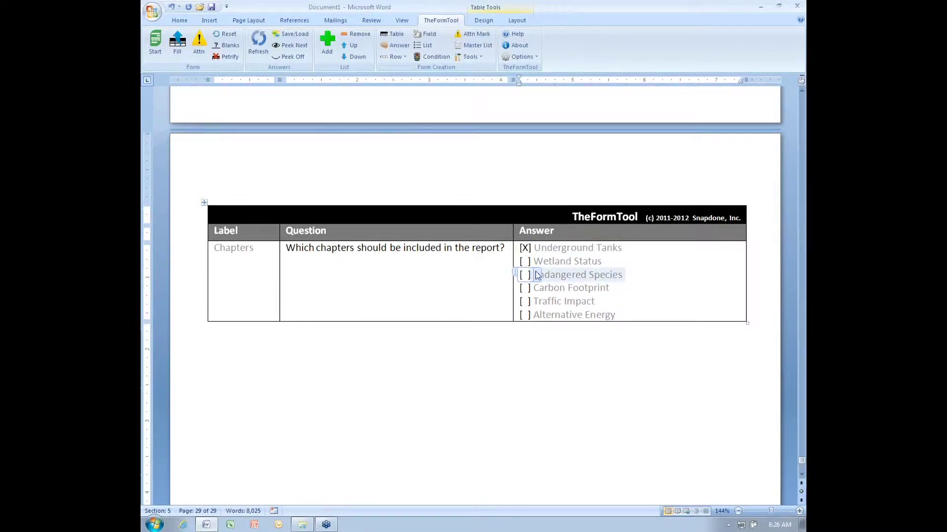
{"action": "left_click", "coordinate": [537, 275]}
{"action": "left_click", "coordinate": [537, 295]}
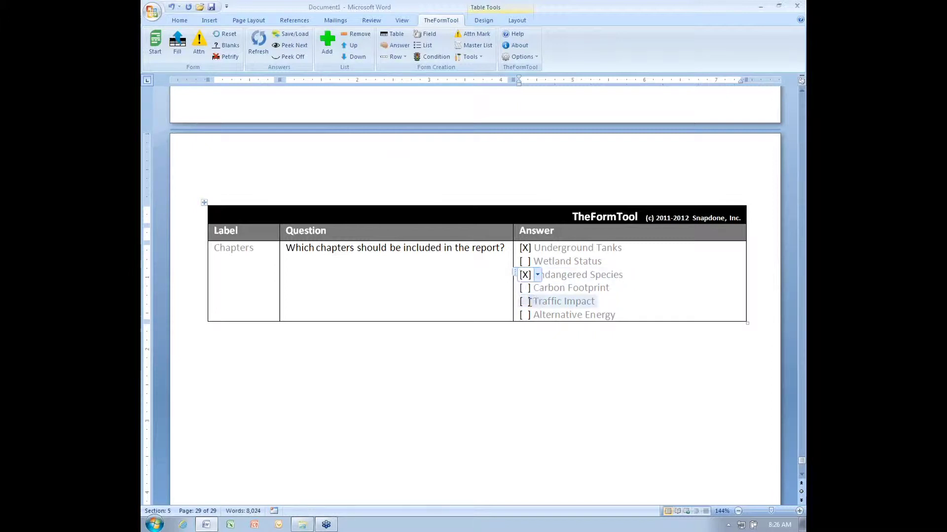
{"action": "left_click", "coordinate": [536, 303]}
{"action": "left_click", "coordinate": [537, 323]}
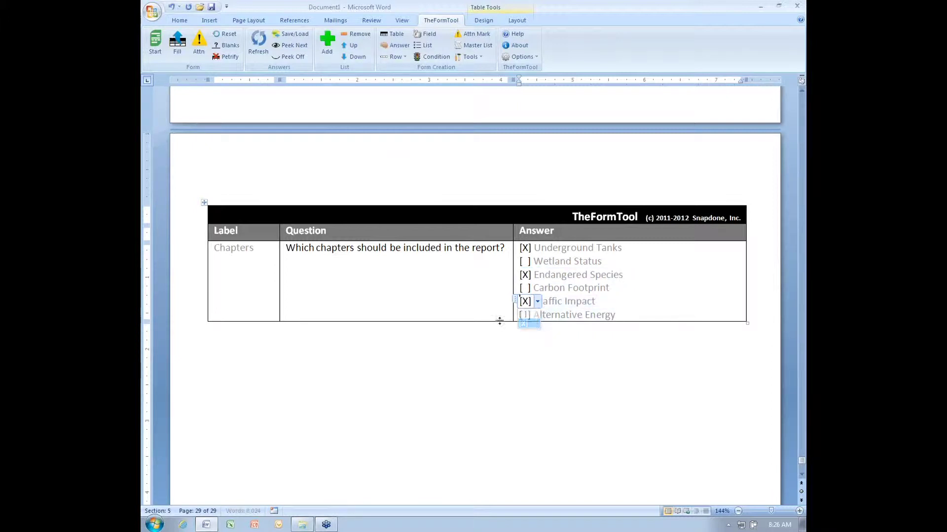
{"action": "left_click", "coordinate": [466, 293]}
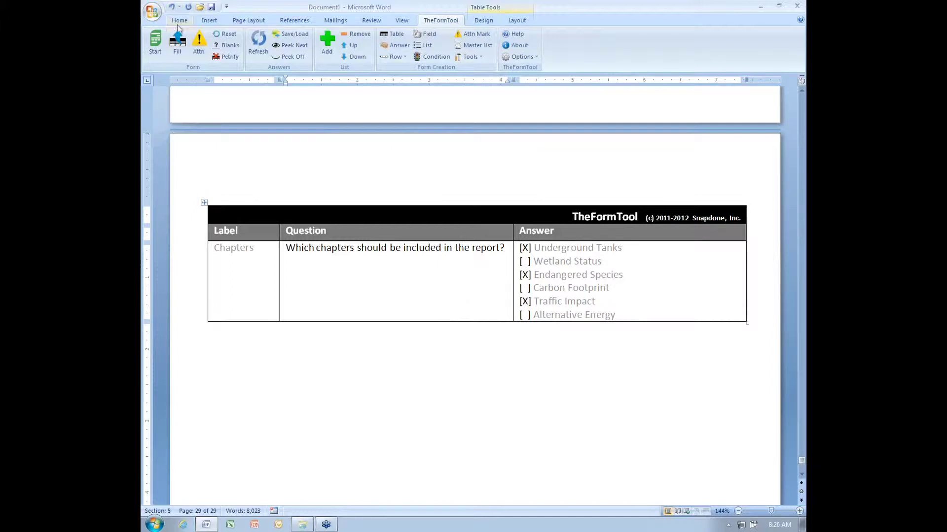
Fill the report from the answers, shrinking it to 22 pages, and dismiss the removal notice.
{"action": "left_click", "coordinate": [178, 47]}
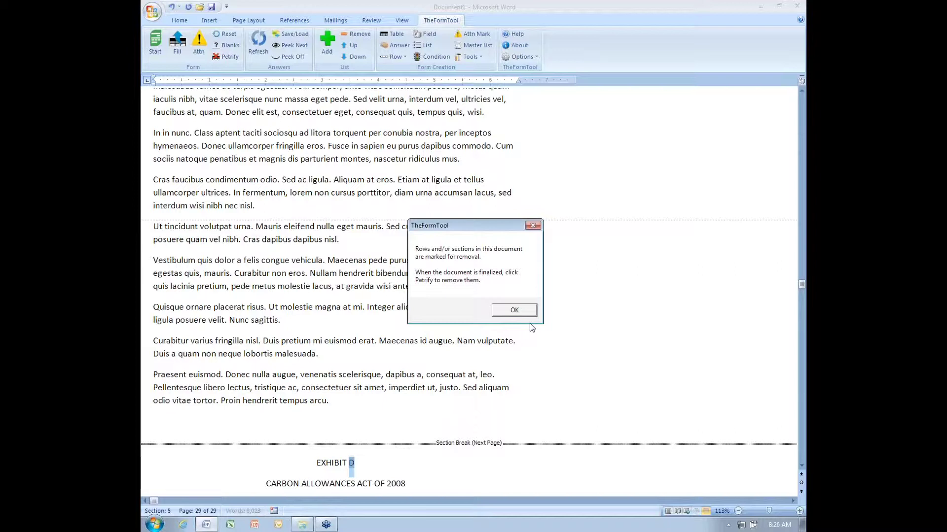
{"action": "left_click", "coordinate": [515, 312]}
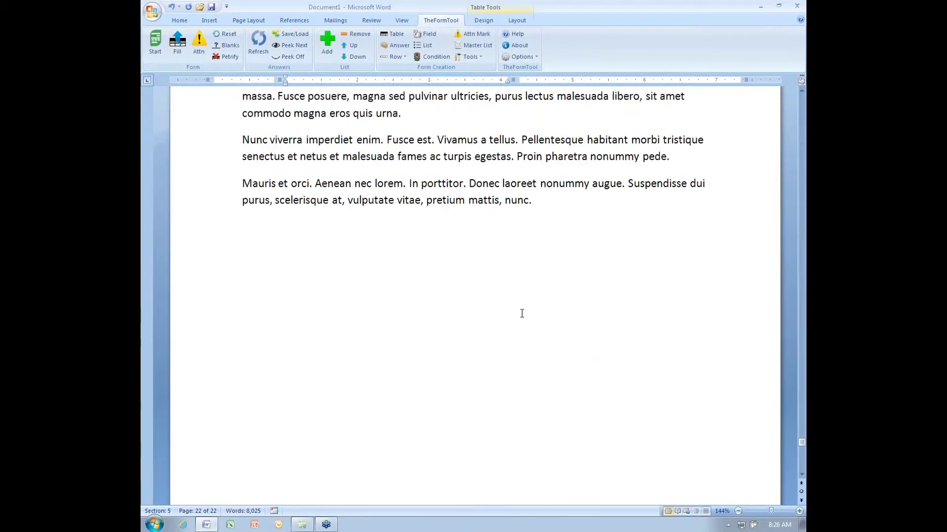
Scroll up to page 10 and place the cursor in the re-lettered EXHIBIT A heading.
{"action": "scroll", "coordinate": [522, 313], "scroll_direction": "up", "scroll_amount": 20}
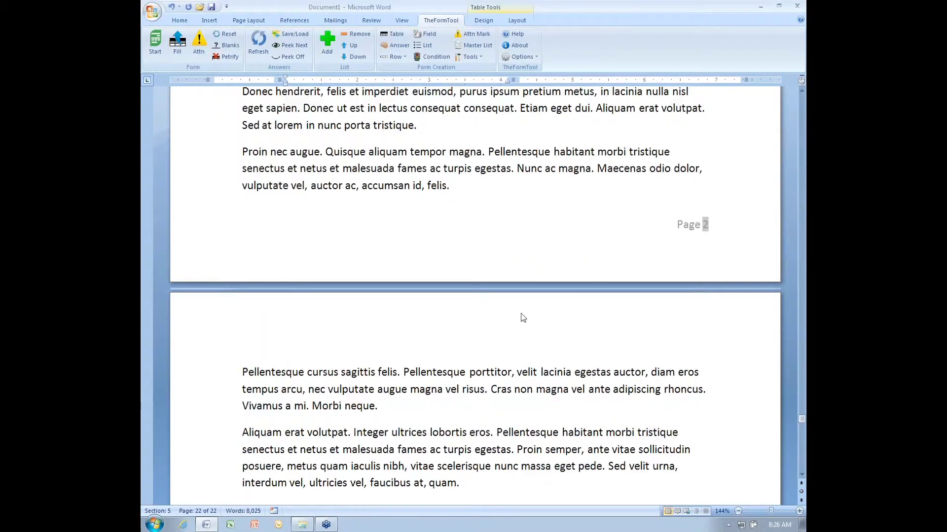
{"action": "scroll", "coordinate": [521, 314], "scroll_direction": "up", "scroll_amount": 5}
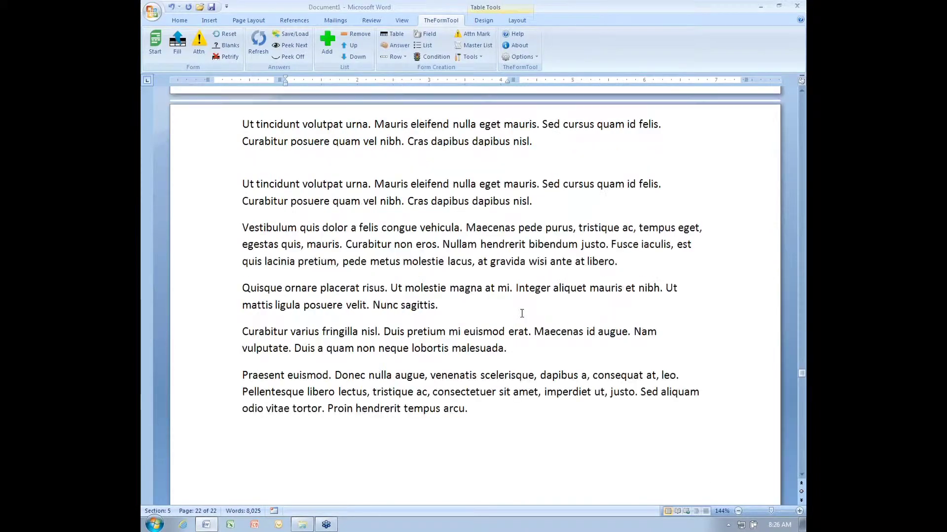
{"action": "scroll", "coordinate": [521, 313], "scroll_direction": "up", "scroll_amount": 20}
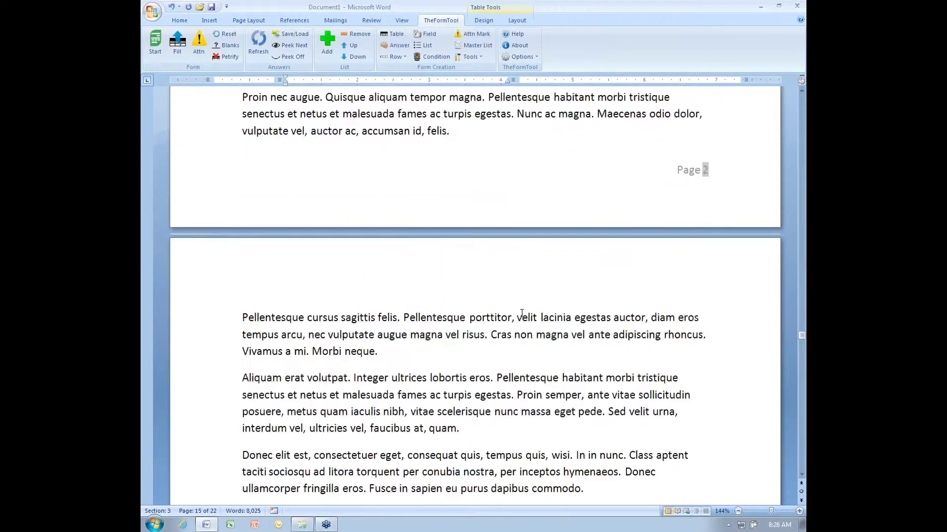
{"action": "scroll", "coordinate": [522, 314], "scroll_direction": "up", "scroll_amount": 10}
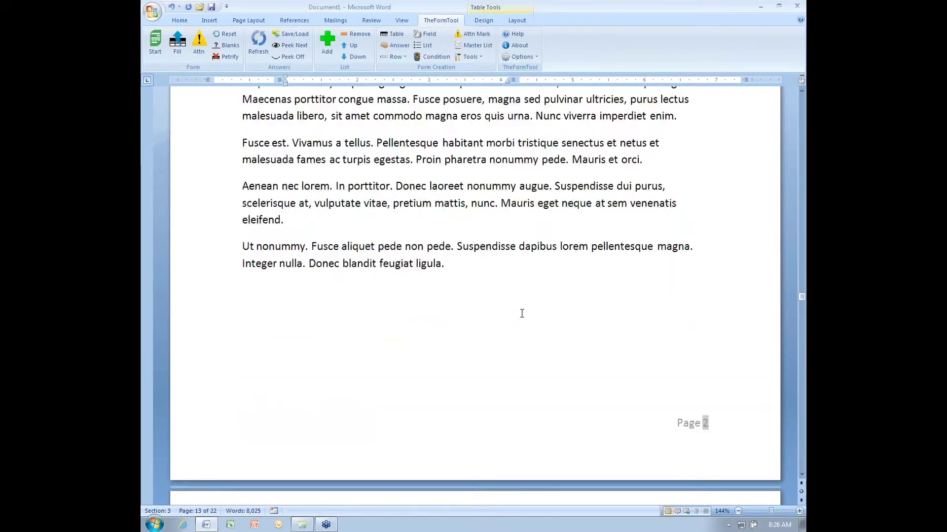
{"action": "scroll", "coordinate": [521, 314], "scroll_direction": "up", "scroll_amount": 12}
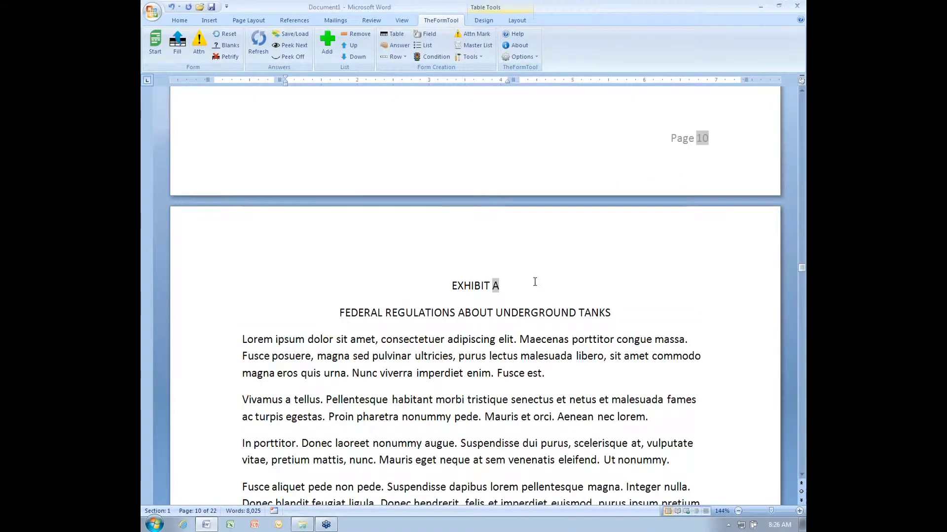
{"action": "left_click", "coordinate": [538, 293]}
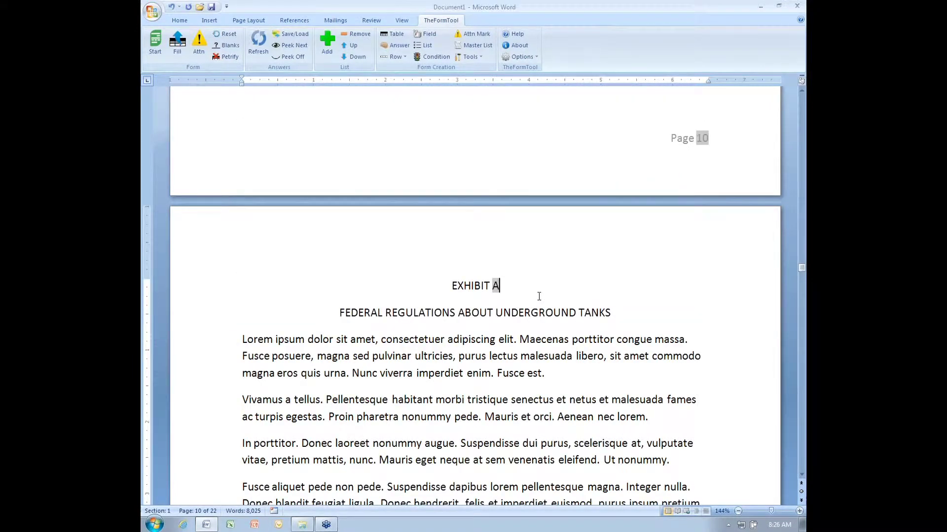
{"action": "scroll", "coordinate": [539, 296], "scroll_direction": "up", "scroll_amount": 4}
{"action": "scroll", "coordinate": [539, 298], "scroll_direction": "down", "scroll_amount": 2}
Change the Underground Tanks answer to [ ] and refill the report, dropping it to 20 pages.
{"action": "scroll", "coordinate": [539, 300], "scroll_direction": "down", "scroll_amount": 4}
{"action": "left_click_drag", "start_coordinate": [802, 276], "coordinate": [802, 458]}
{"action": "left_click", "coordinate": [530, 155]}
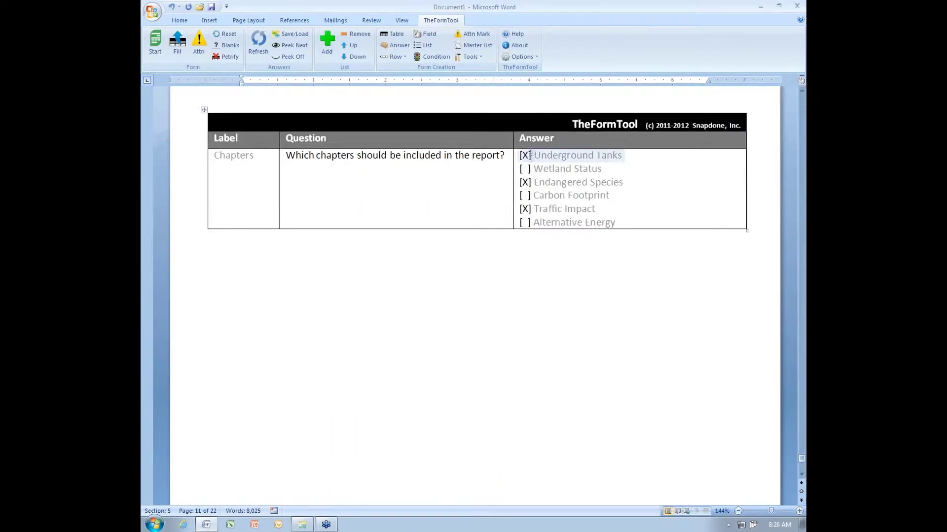
{"action": "left_click", "coordinate": [536, 155]}
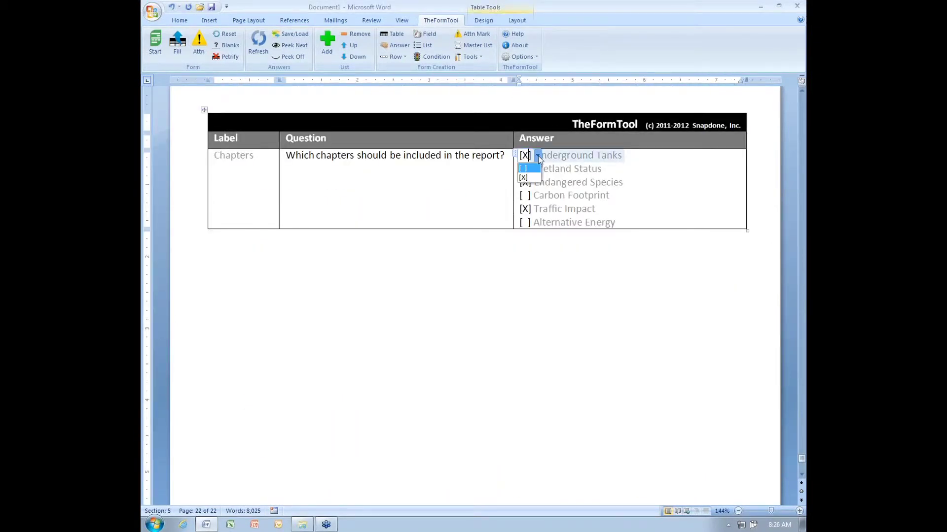
{"action": "left_click", "coordinate": [529, 177]}
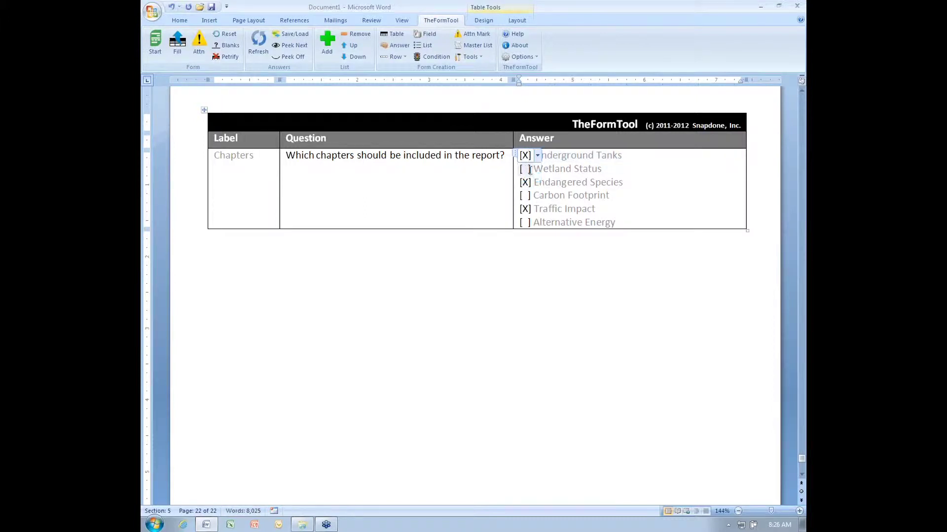
{"action": "left_click", "coordinate": [538, 156]}
{"action": "left_click", "coordinate": [527, 169]}
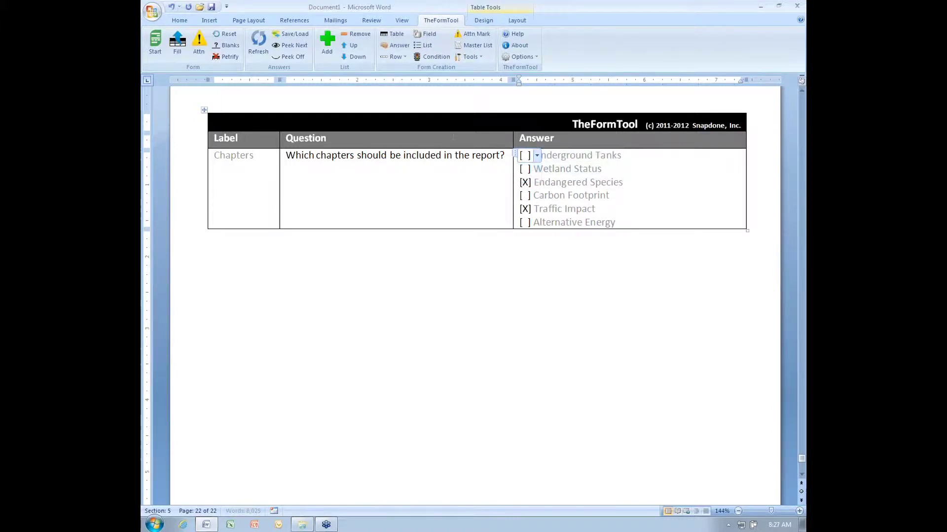
{"action": "left_click", "coordinate": [454, 135]}
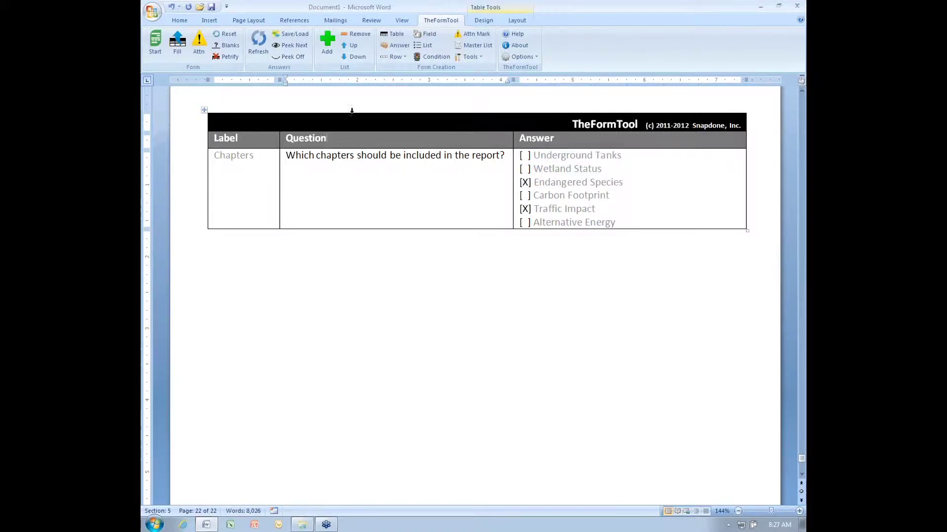
{"action": "left_click", "coordinate": [177, 49]}
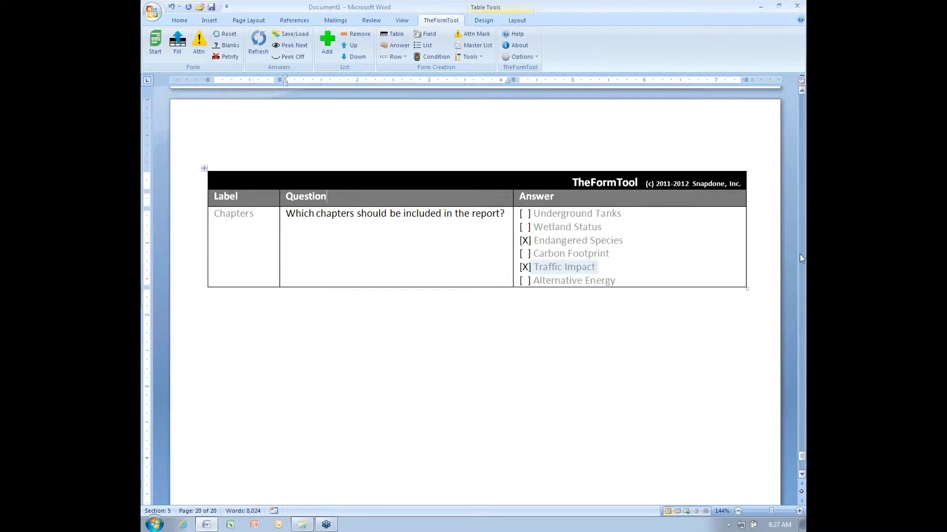
Scroll to the EXHIBIT B wetlands heading and select its [RemoveSection] marker text.
{"action": "left_click", "coordinate": [801, 258]}
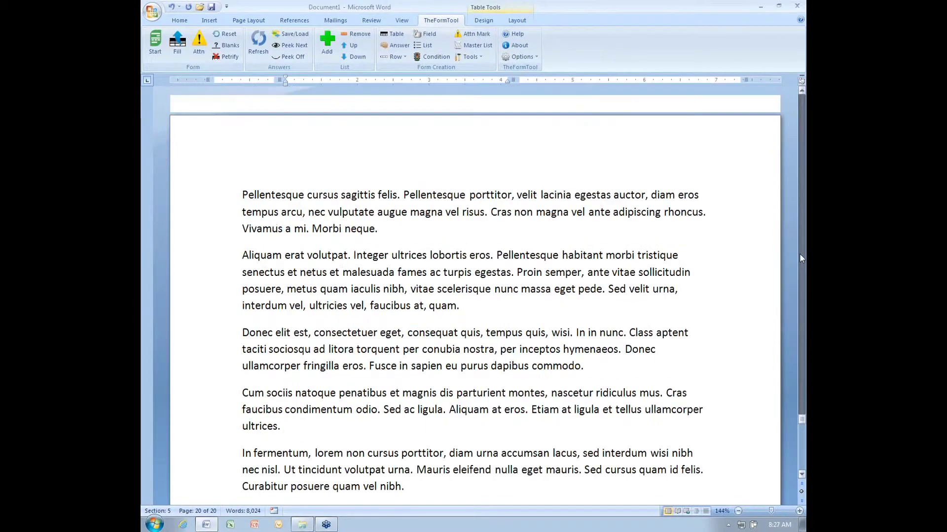
{"action": "left_click_drag", "start_coordinate": [801, 259], "coordinate": [801, 258]}
{"action": "scroll", "coordinate": [409, 188], "scroll_direction": "down", "scroll_amount": 4}
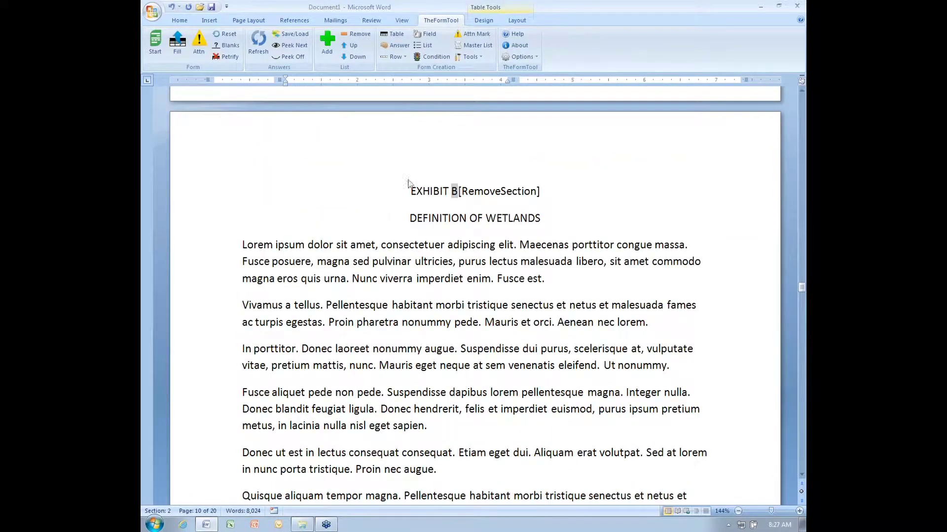
{"action": "left_click", "coordinate": [469, 191]}
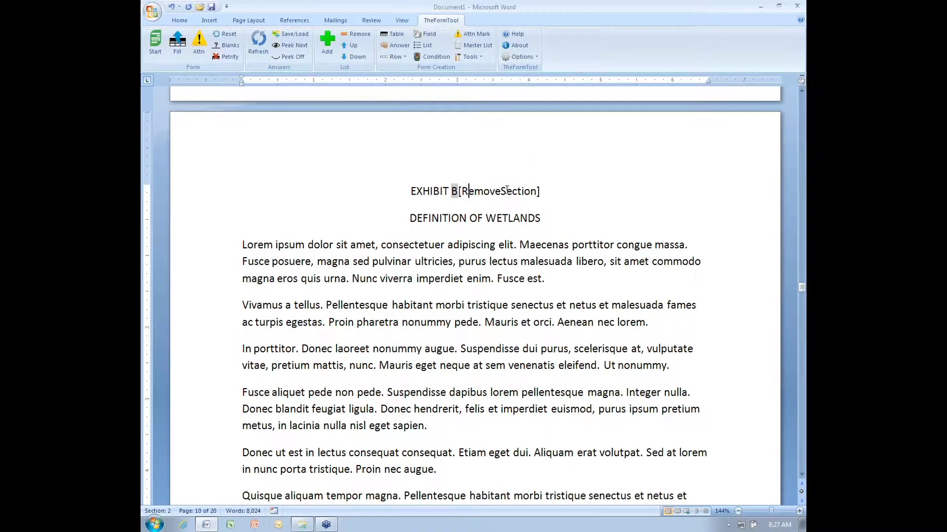
{"action": "key", "text": "ctrl+shift+Down"}
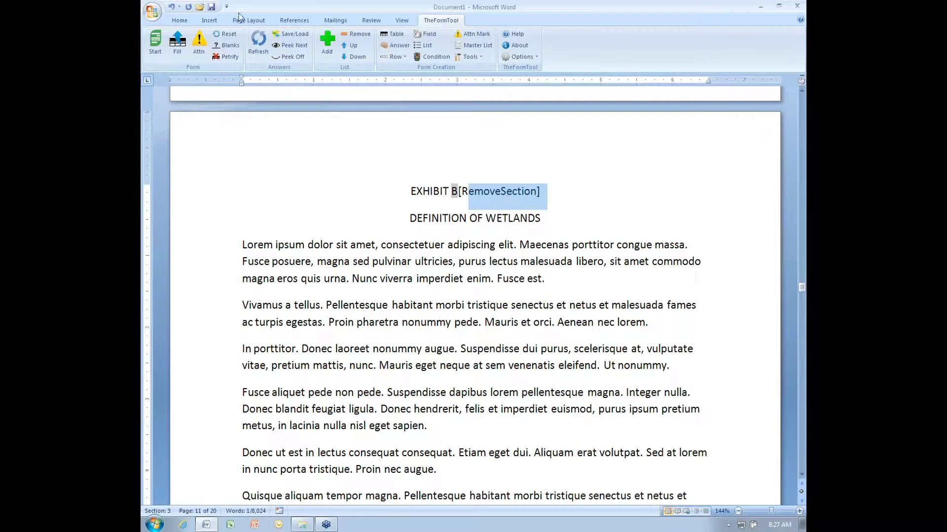
Finalize the report into plain text, deleting the marked sections, then review pages and return to EXHIBIT C.
{"action": "left_click", "coordinate": [229, 58]}
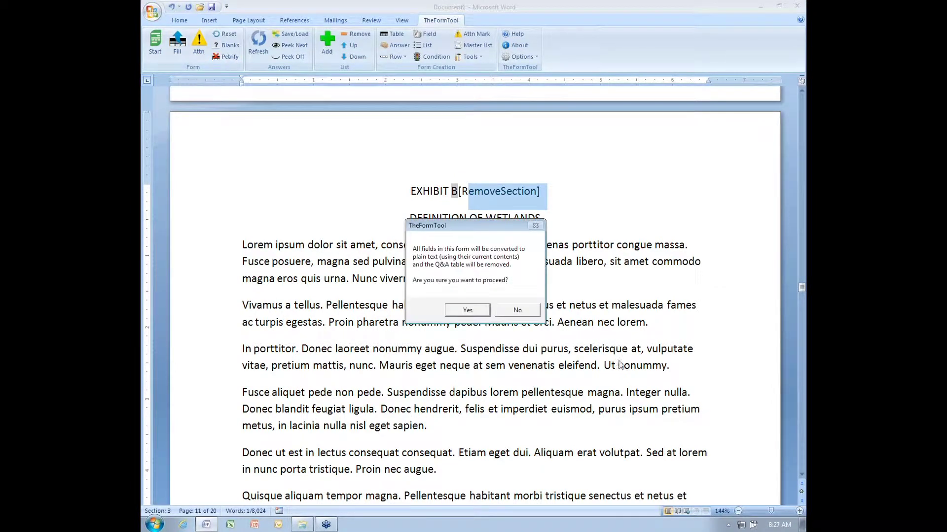
{"action": "left_click", "coordinate": [469, 310]}
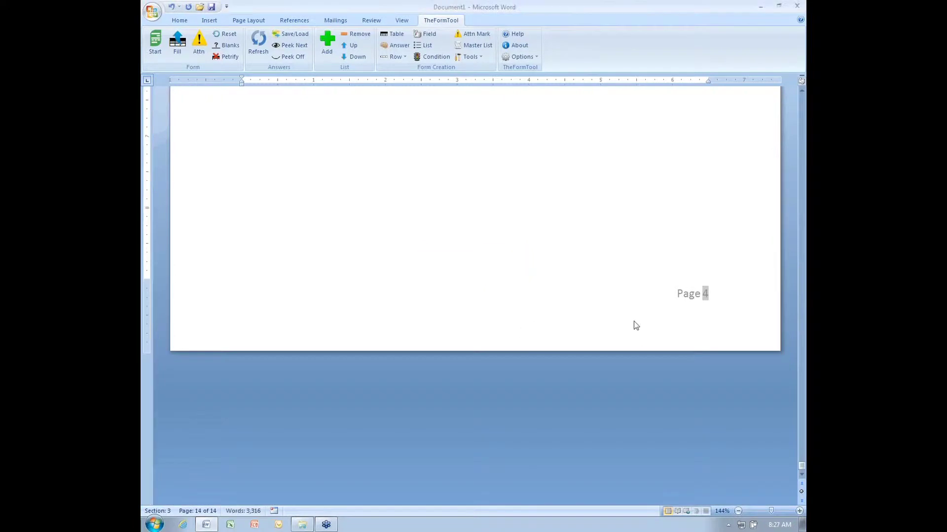
{"action": "scroll", "coordinate": [640, 324], "scroll_direction": "up", "scroll_amount": 10}
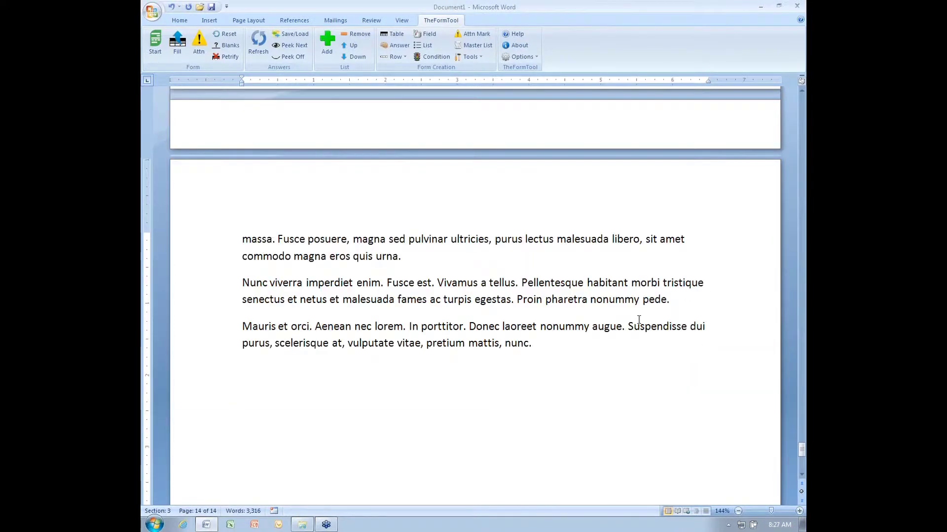
{"action": "scroll", "coordinate": [639, 319], "scroll_direction": "up", "scroll_amount": 15}
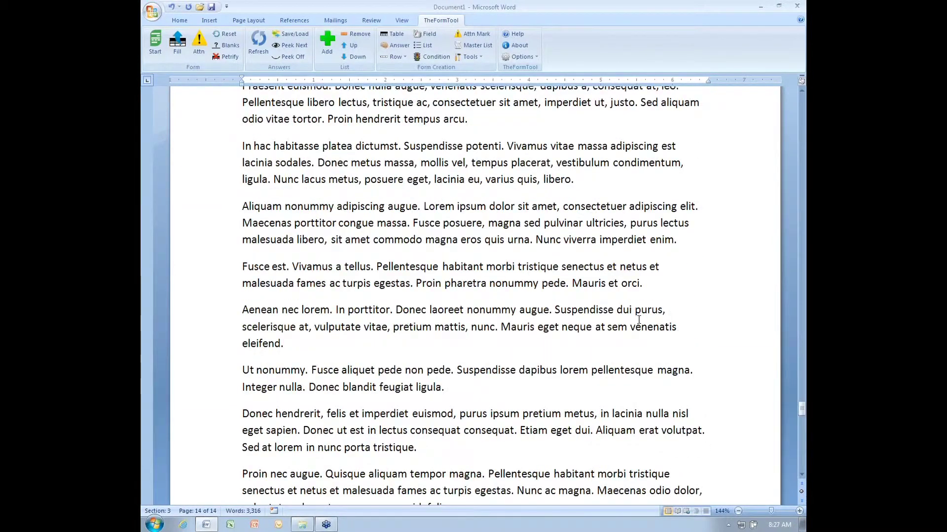
{"action": "scroll", "coordinate": [638, 319], "scroll_direction": "up", "scroll_amount": 15}
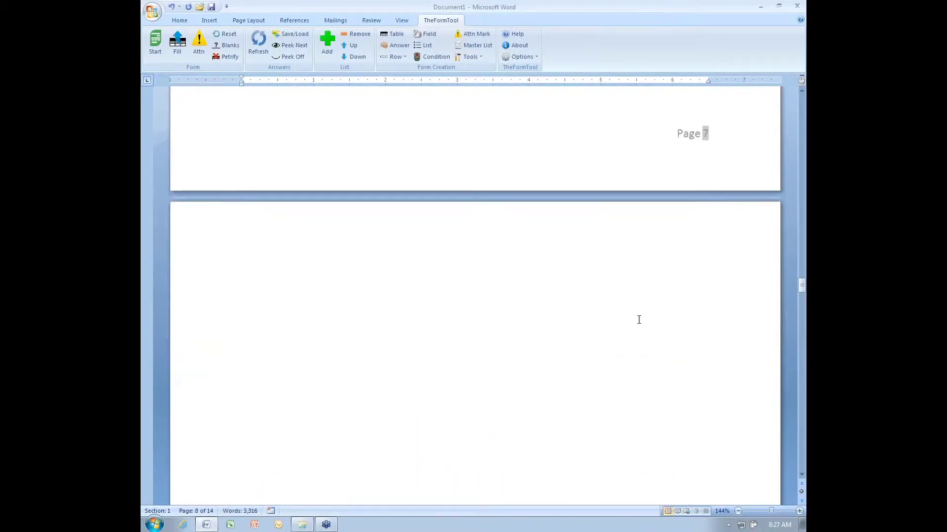
{"action": "scroll", "coordinate": [639, 321], "scroll_direction": "up", "scroll_amount": 15}
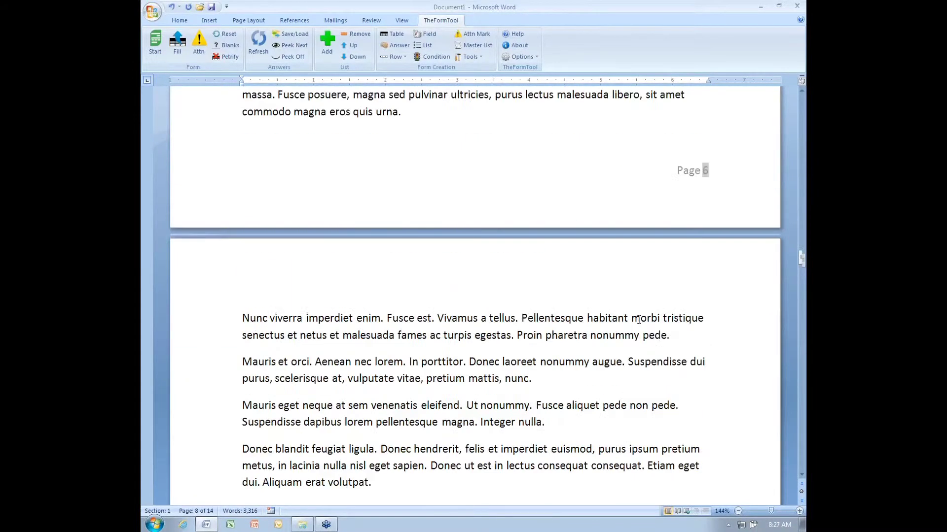
{"action": "scroll", "coordinate": [639, 319], "scroll_direction": "up", "scroll_amount": 15}
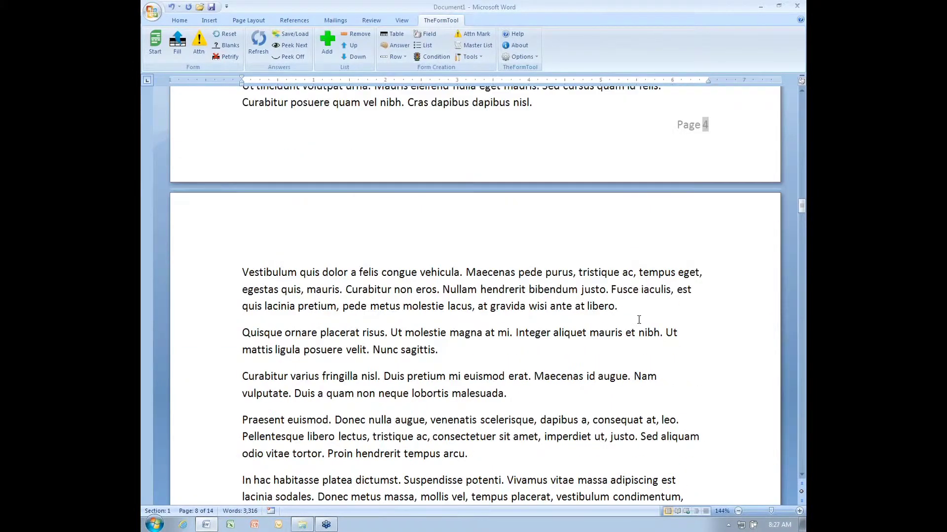
{"action": "scroll", "coordinate": [638, 319], "scroll_direction": "up", "scroll_amount": 5}
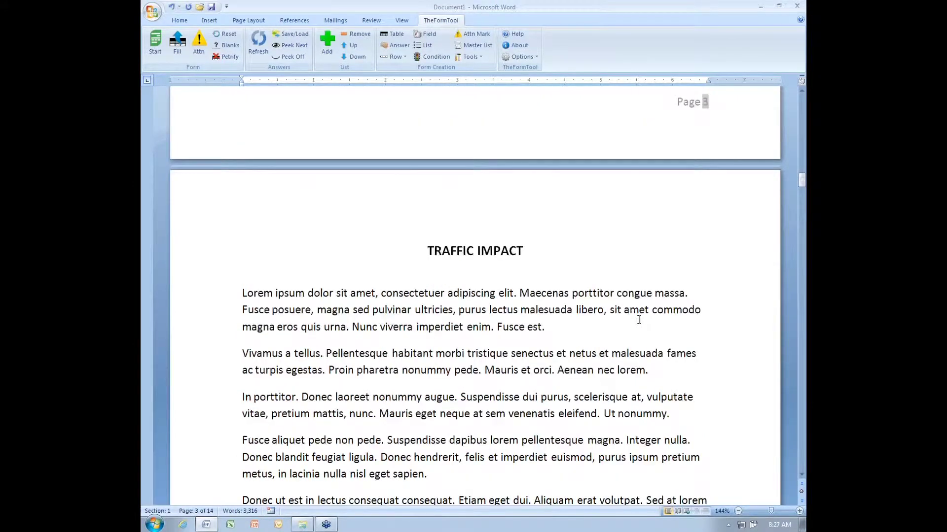
{"action": "scroll", "coordinate": [638, 319], "scroll_direction": "down", "scroll_amount": 9}
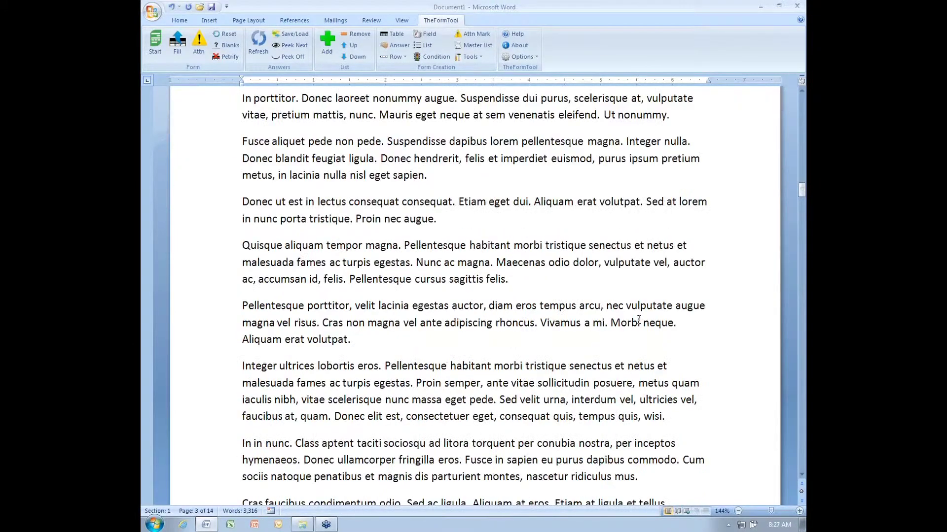
{"action": "scroll", "coordinate": [638, 319], "scroll_direction": "down", "scroll_amount": 20}
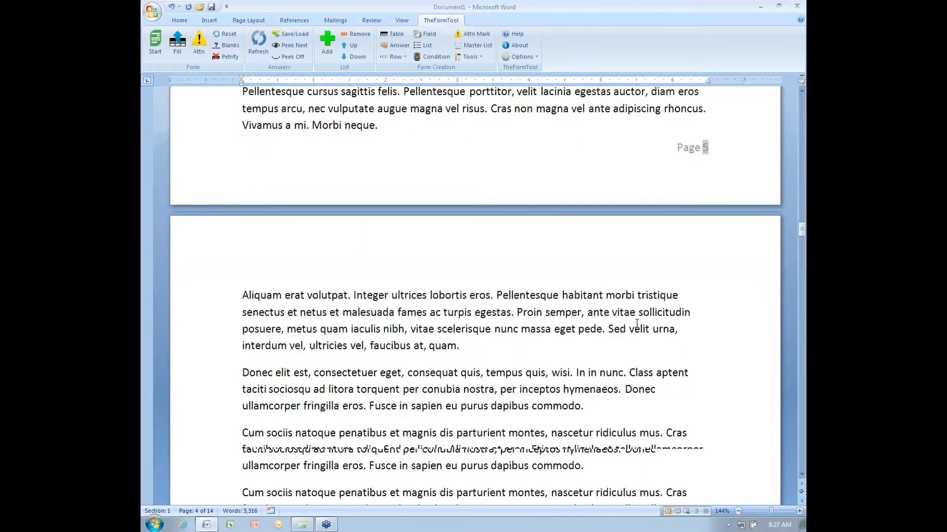
{"action": "scroll", "coordinate": [636, 323], "scroll_direction": "down", "scroll_amount": 20}
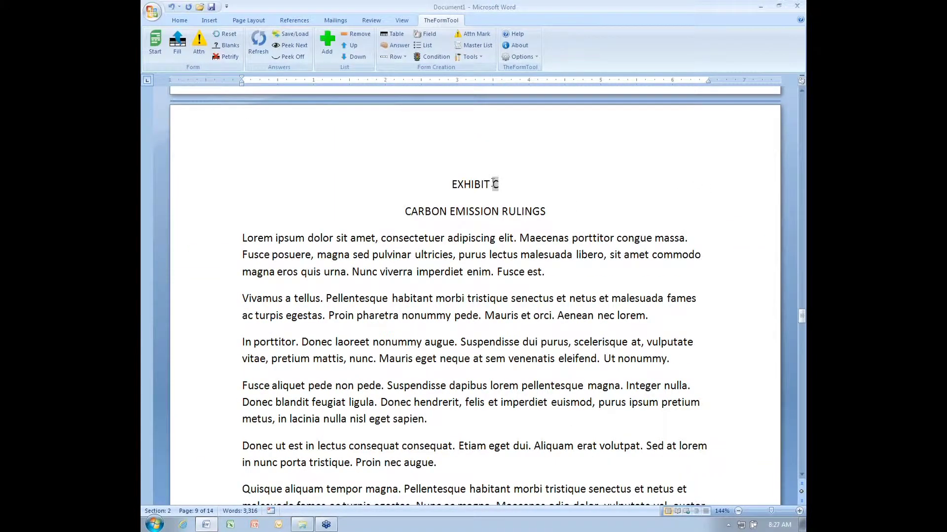
Update all fields in the whole report so CARBON EMISSION RULINGS becomes EXHIBIT A, then return to page 1.
{"action": "double_click", "coordinate": [495, 184]}
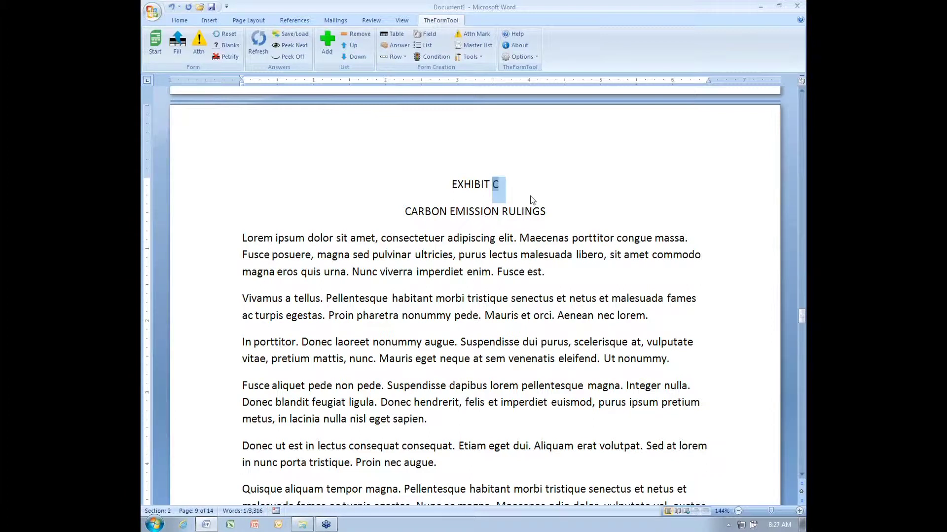
{"action": "left_click", "coordinate": [565, 238]}
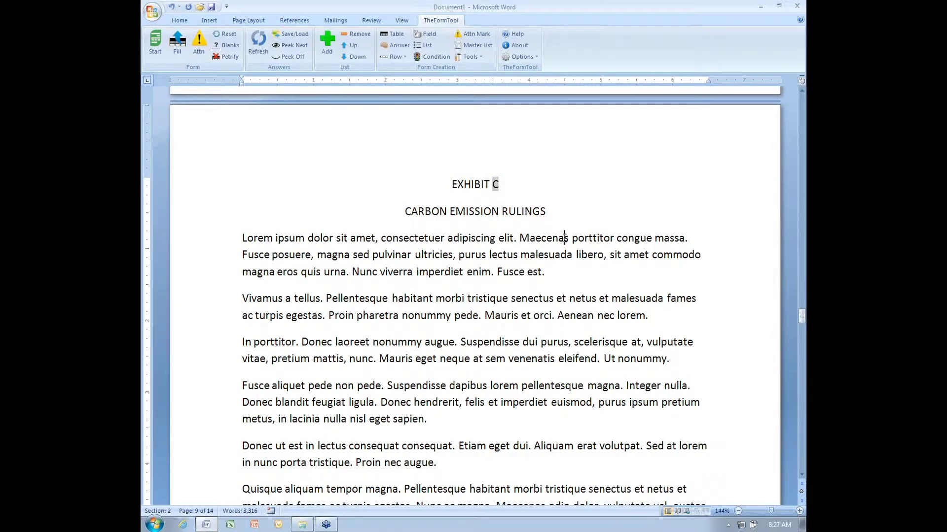
{"action": "key", "text": "ctrl+a"}
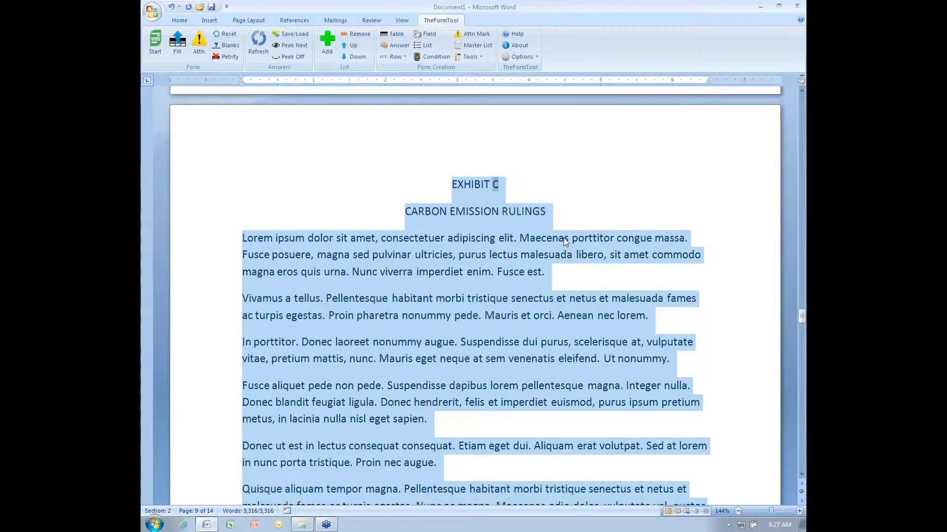
{"action": "key", "text": "F9"}
{"action": "left_click", "coordinate": [508, 184]}
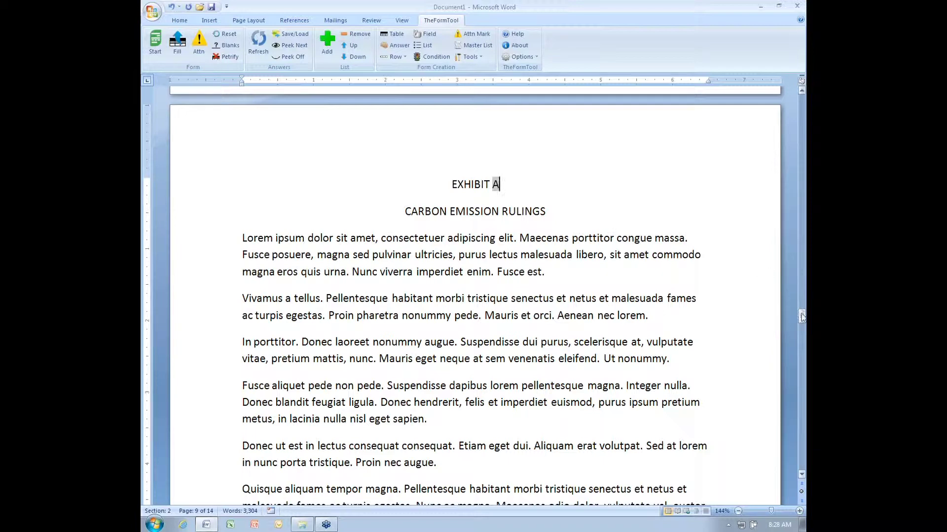
{"action": "left_click_drag", "start_coordinate": [801, 316], "coordinate": [801, 101]}
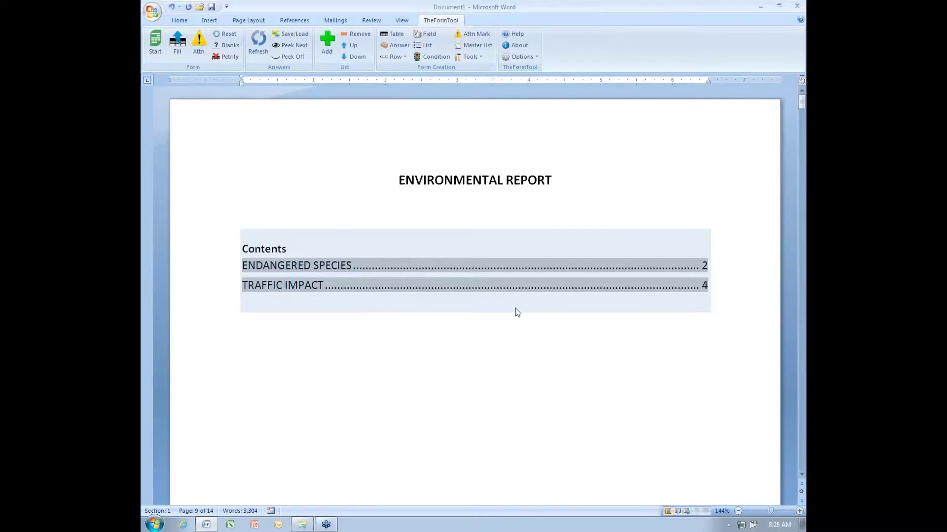
Scroll from the contents down to the EXHIBIT A page, then back up to page 6.
{"action": "scroll", "coordinate": [498, 310], "scroll_direction": "down", "scroll_amount": 20}
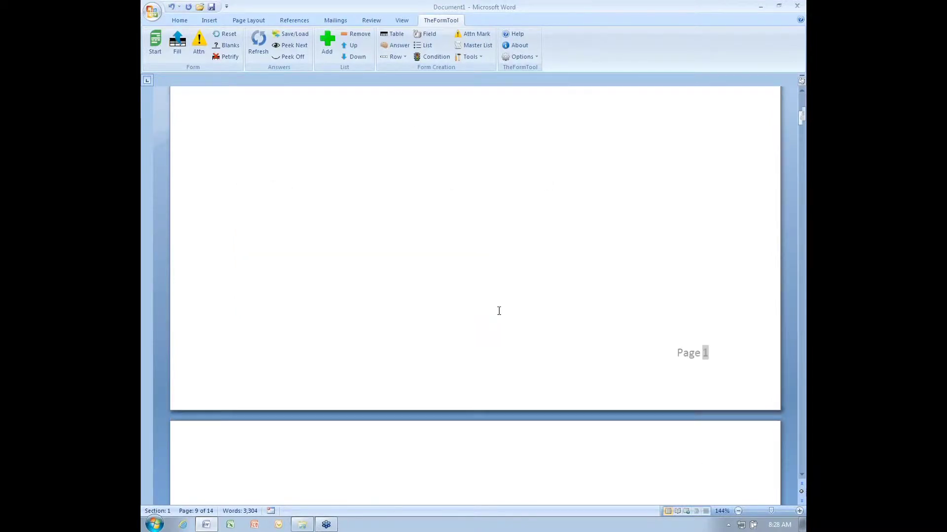
{"action": "scroll", "coordinate": [498, 311], "scroll_direction": "down", "scroll_amount": 1}
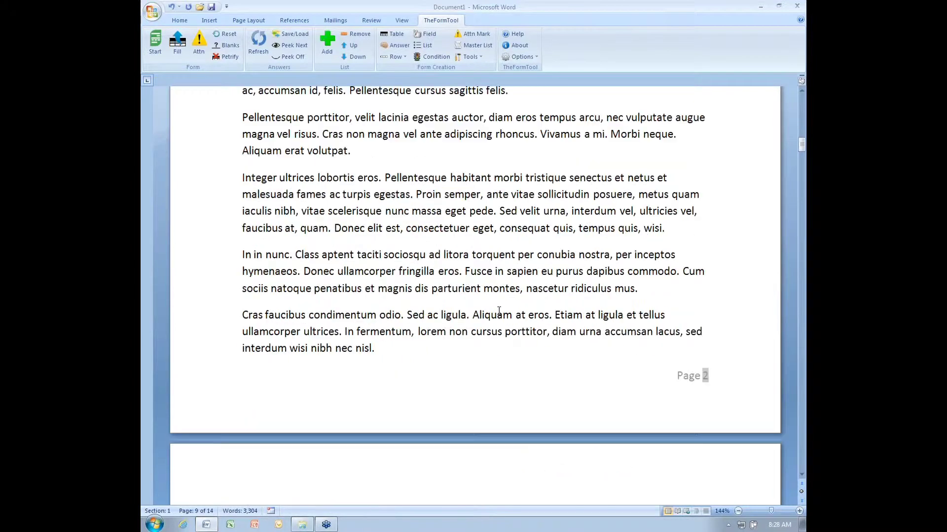
{"action": "scroll", "coordinate": [499, 311], "scroll_direction": "down", "scroll_amount": 8}
{"action": "scroll", "coordinate": [498, 313], "scroll_direction": "down", "scroll_amount": 12}
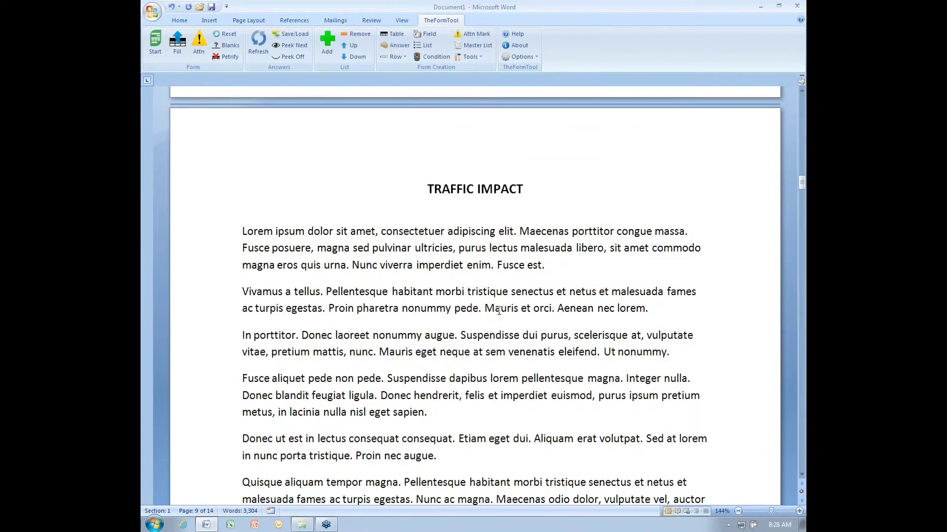
{"action": "scroll", "coordinate": [499, 311], "scroll_direction": "down", "scroll_amount": 20}
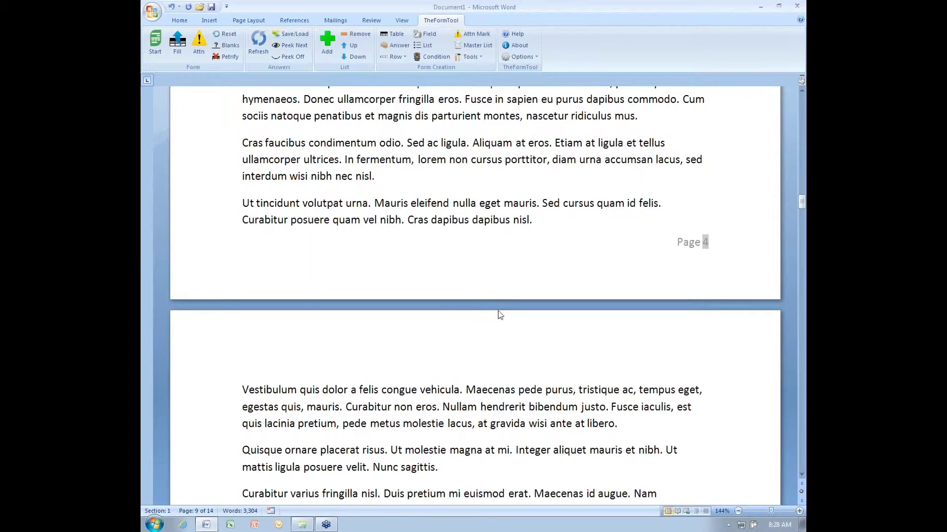
{"action": "scroll", "coordinate": [498, 310], "scroll_direction": "down", "scroll_amount": 15}
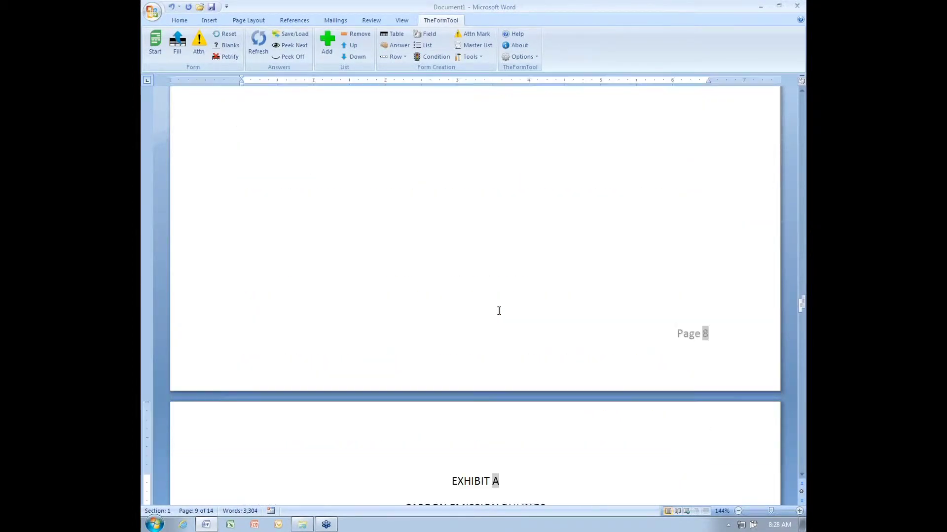
{"action": "scroll", "coordinate": [499, 311], "scroll_direction": "down", "scroll_amount": 15}
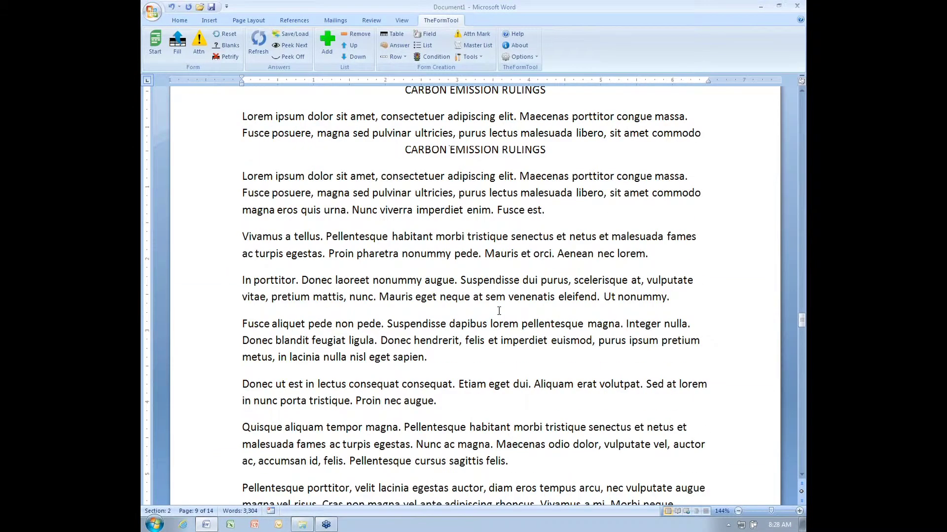
{"action": "scroll", "coordinate": [499, 310], "scroll_direction": "up", "scroll_amount": 20}
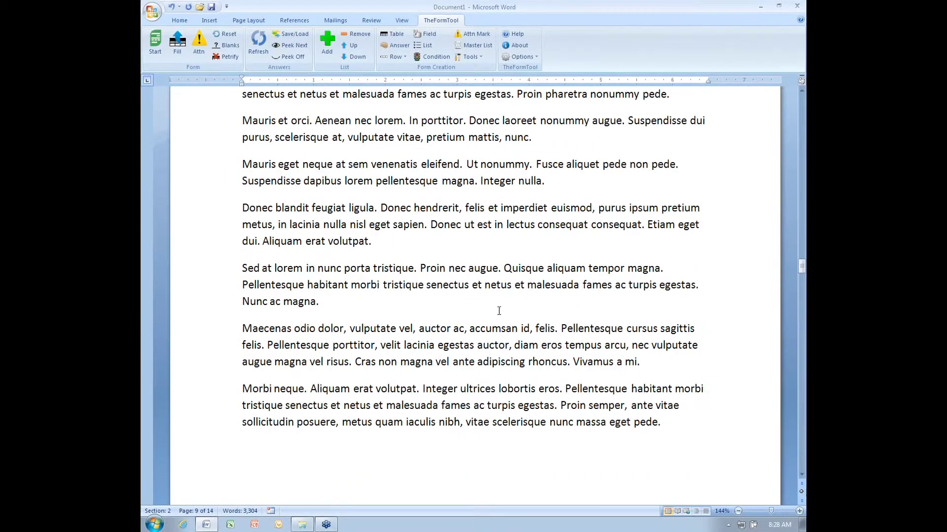
{"action": "scroll", "coordinate": [499, 311], "scroll_direction": "up", "scroll_amount": 7}
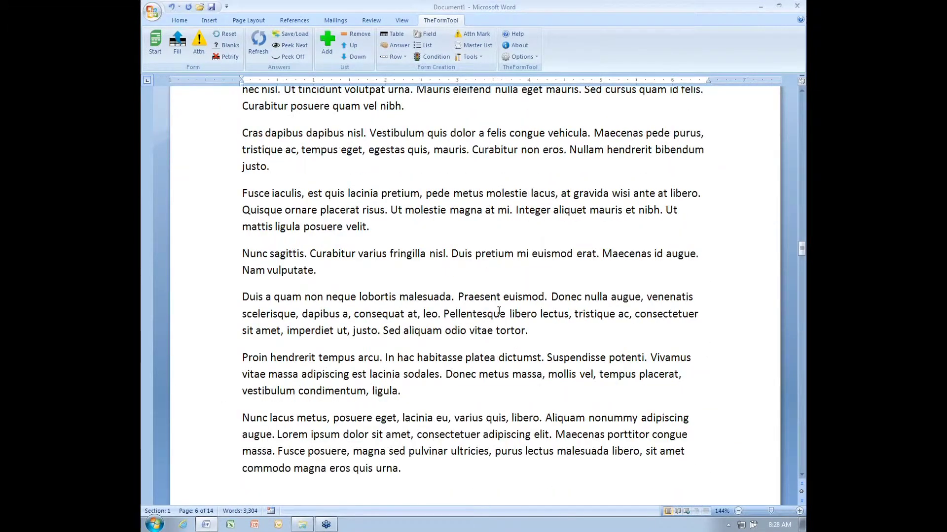